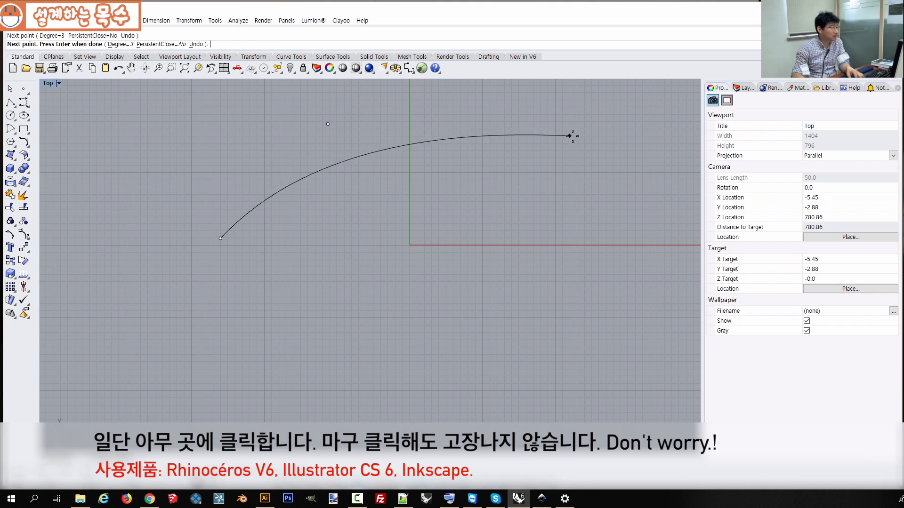
Step: Complete the degree-3 control point curve with four more points around the origin and close it at its start point
click(575, 133)
click(628, 297)
click(315, 404)
click(183, 324)
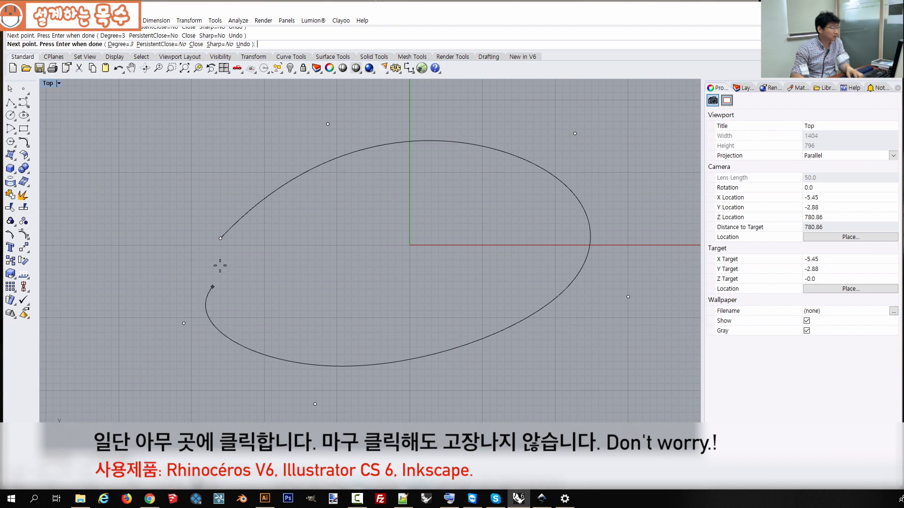
click(221, 238)
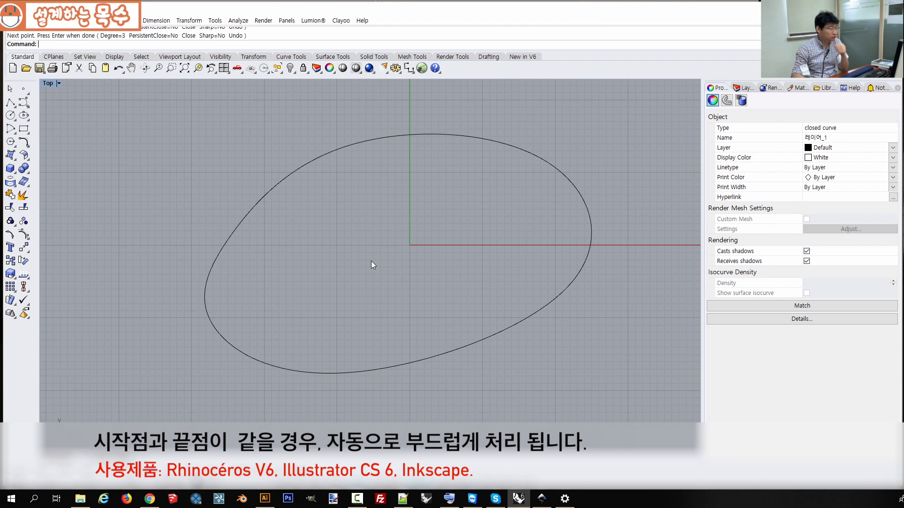
scroll(360, 175, up, 3)
scroll(360, 172, down, 3)
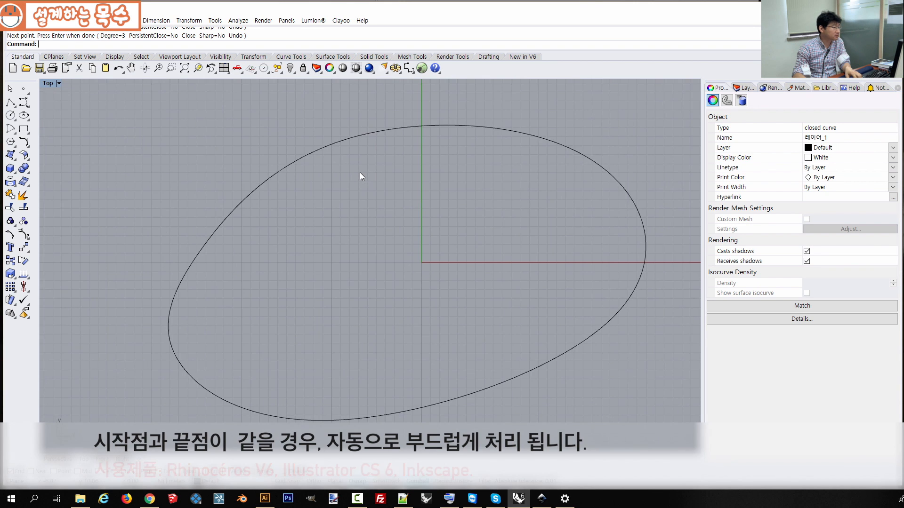
Step: Move the closed curve's start control point up and slightly outward to reshape the curve's upper-left side
click(349, 144)
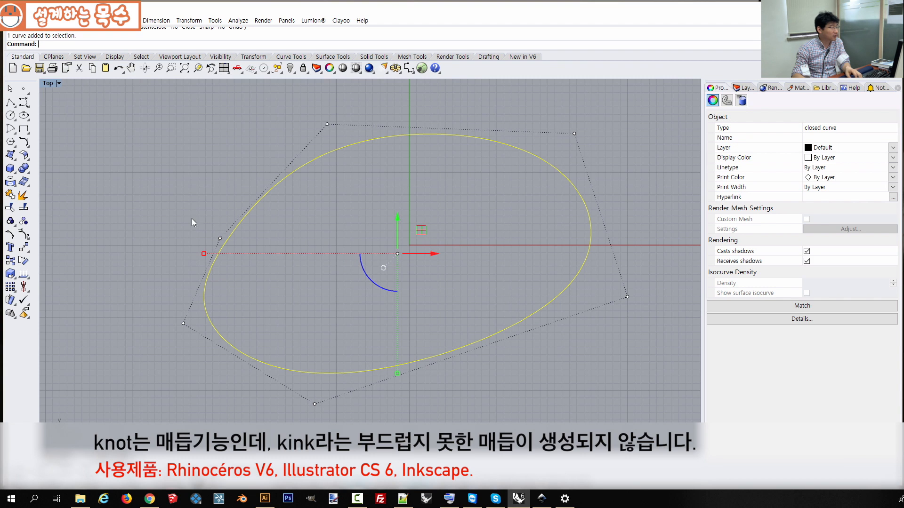
click(176, 227)
click(237, 228)
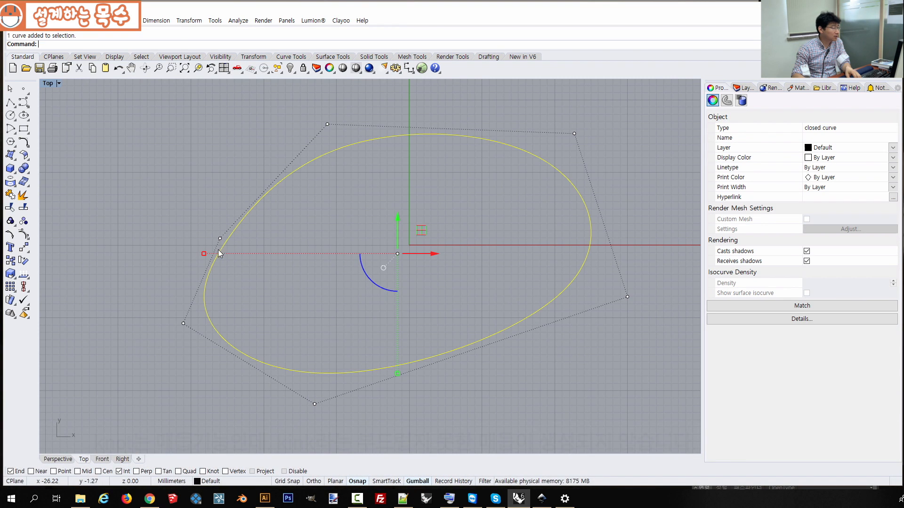
click(220, 239)
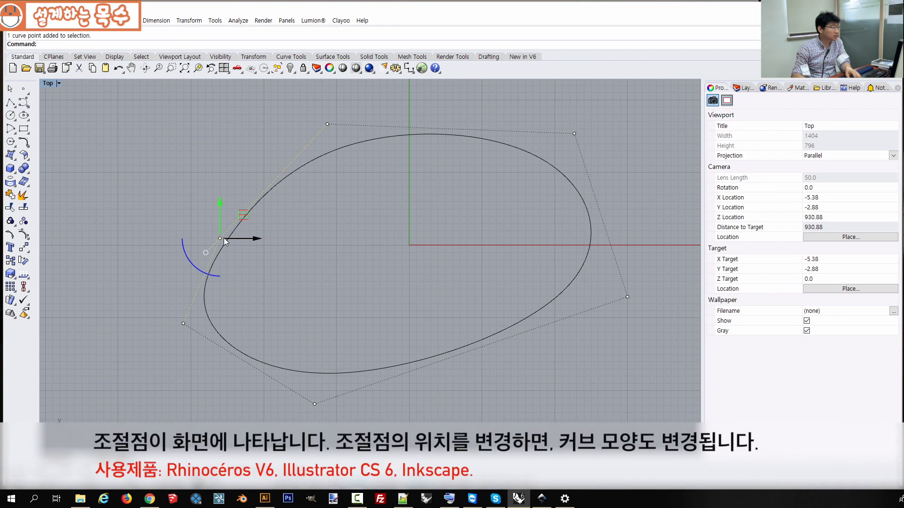
drag(252, 239, 161, 147)
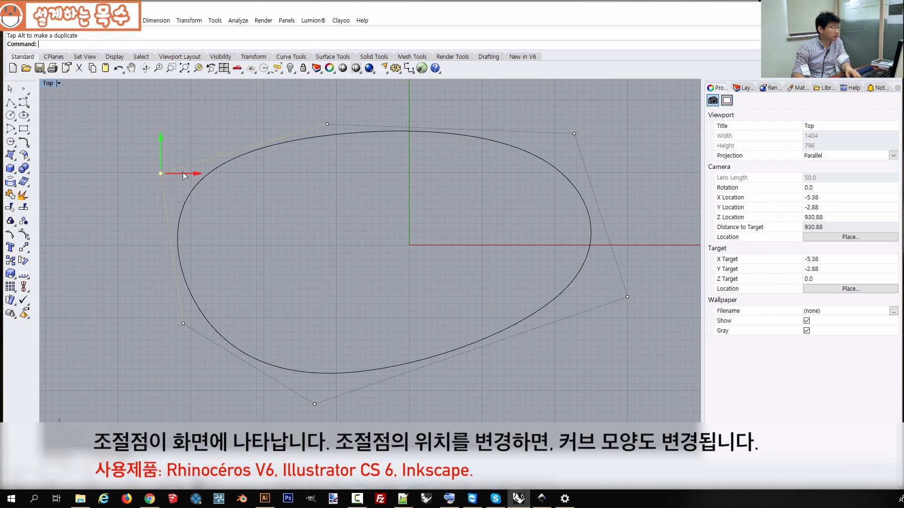
drag(196, 174, 225, 180)
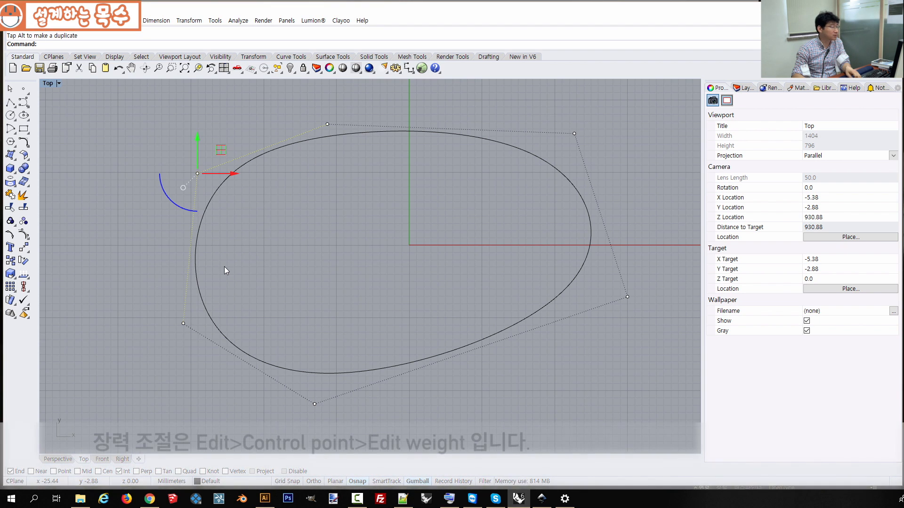
mouse_move(233, 173)
mouse_down()
mouse_move(366, 180)
mouse_move(236, 179)
mouse_up()
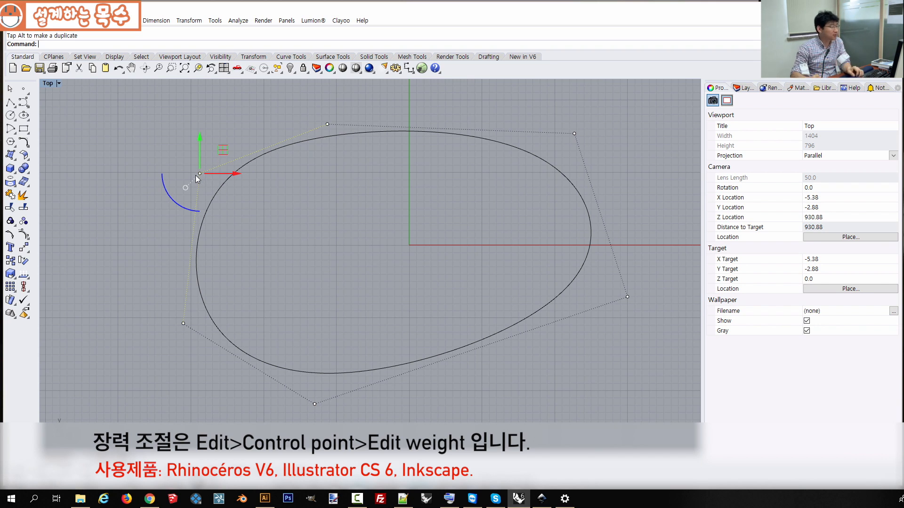
Step: Set the weight of the moved upper-left control point to 10.0 and deselect the curve
click(27, 20)
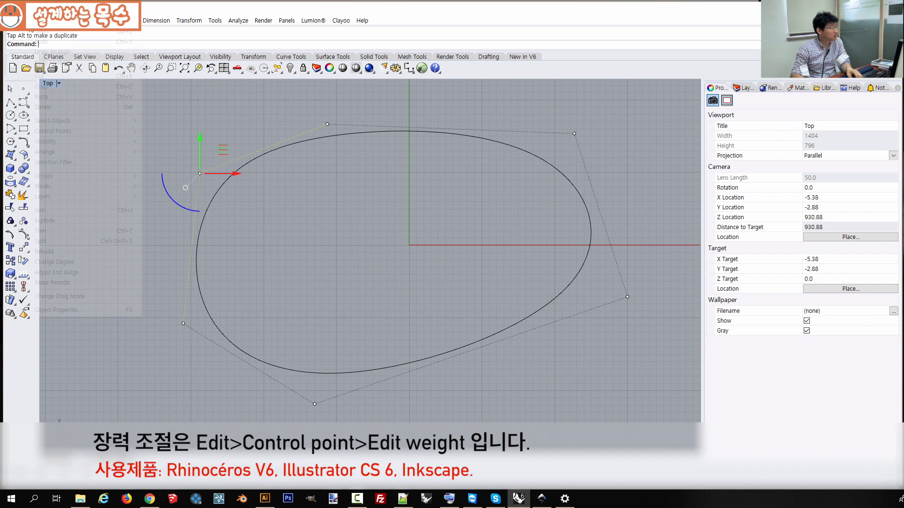
mouse_move(75, 131)
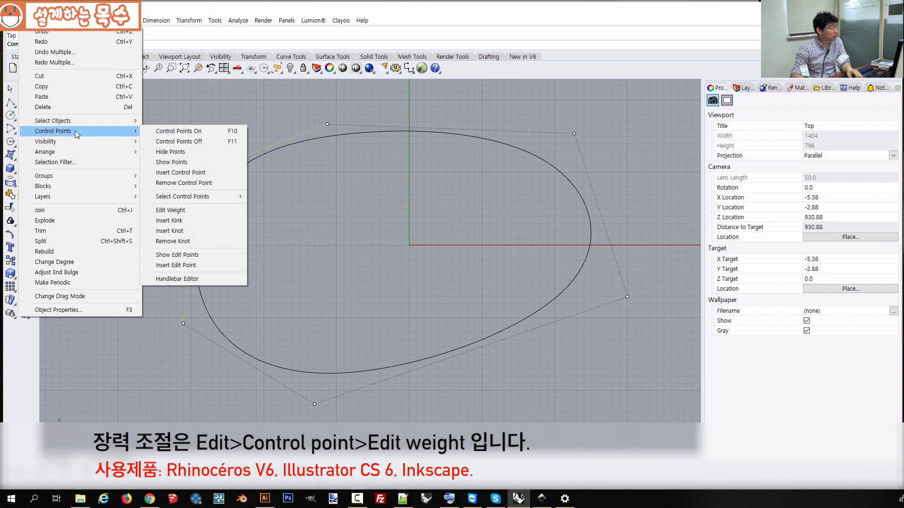
click(188, 211)
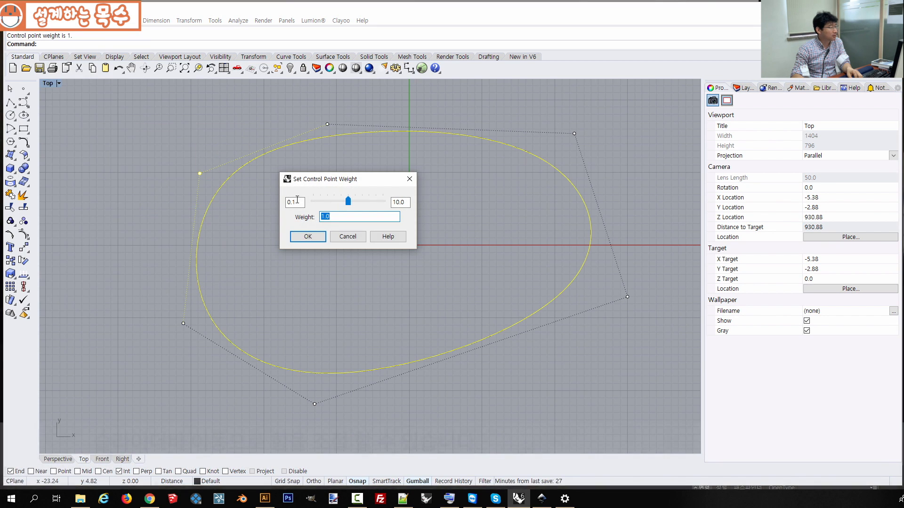
drag(331, 182, 457, 225)
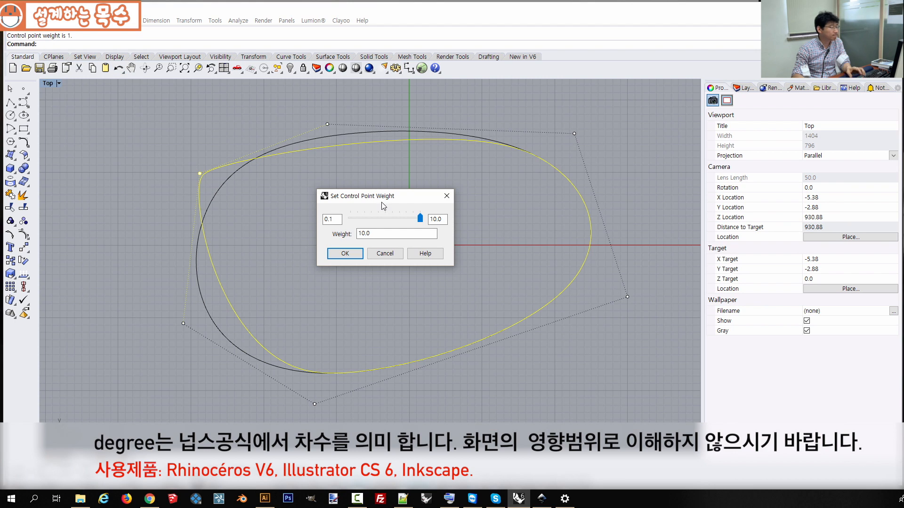
drag(357, 200, 370, 204)
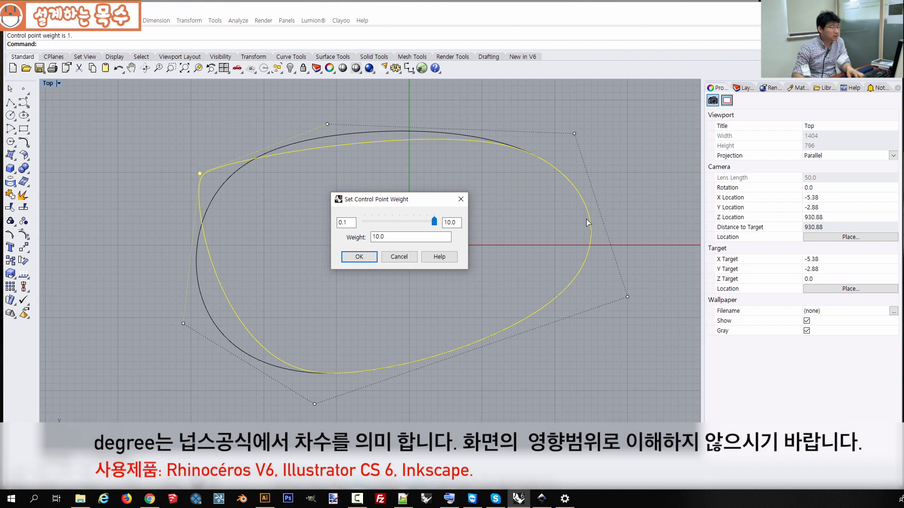
drag(416, 200, 419, 203)
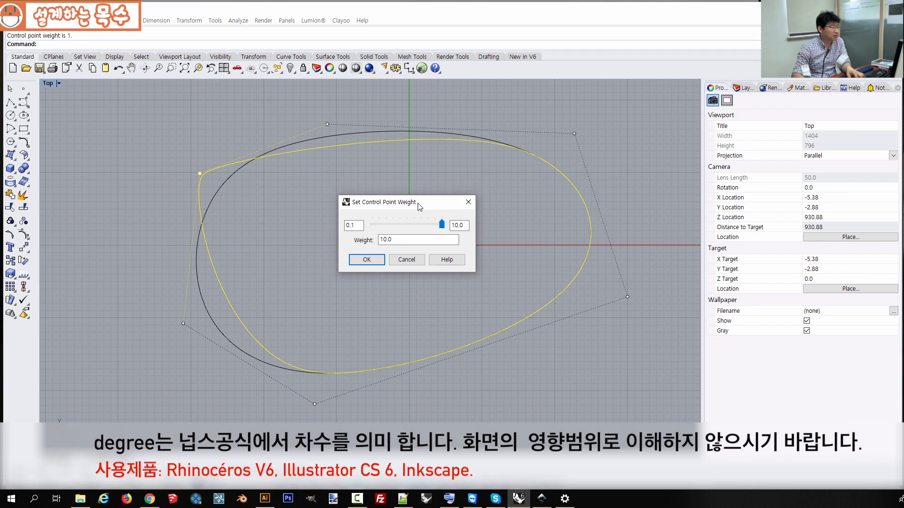
click(365, 262)
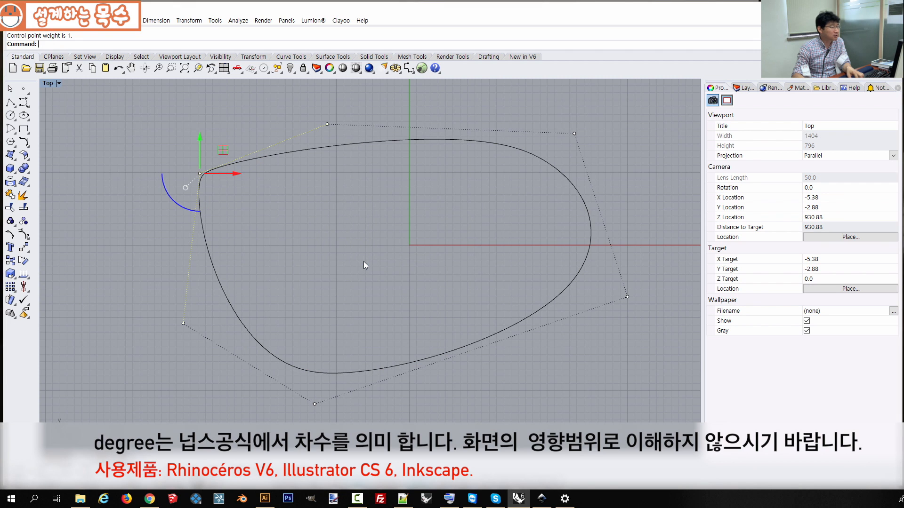
key(Escape)
click(203, 174)
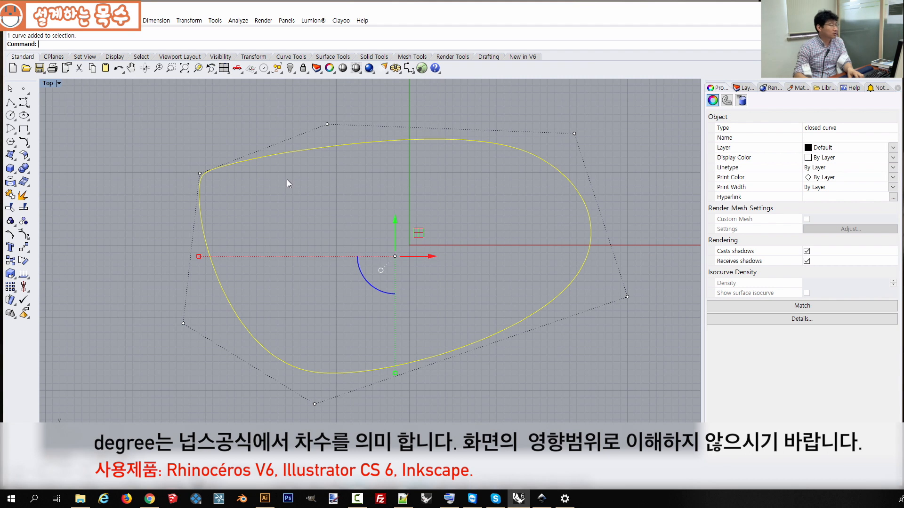
key(Escape)
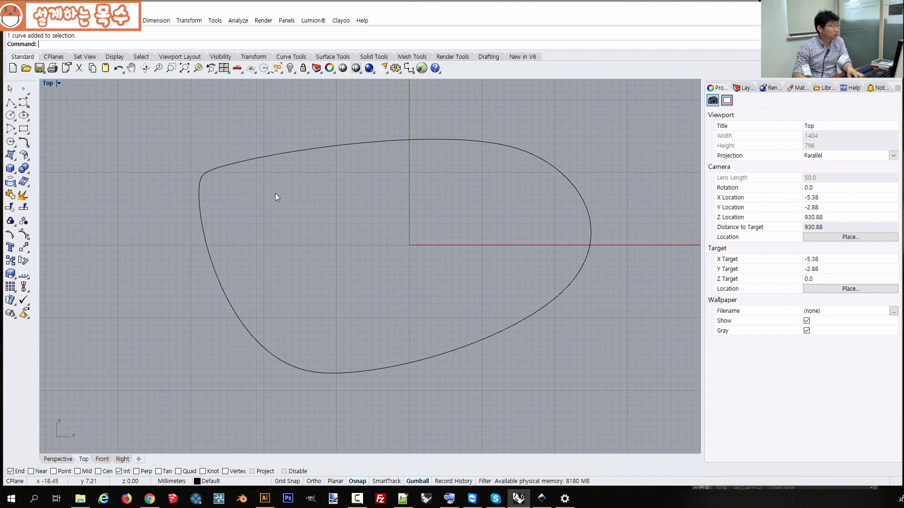
Step: Prepare to save the model to the Desktop as an AutoCAD Drawing (*.dwg) file named 1
click(270, 156)
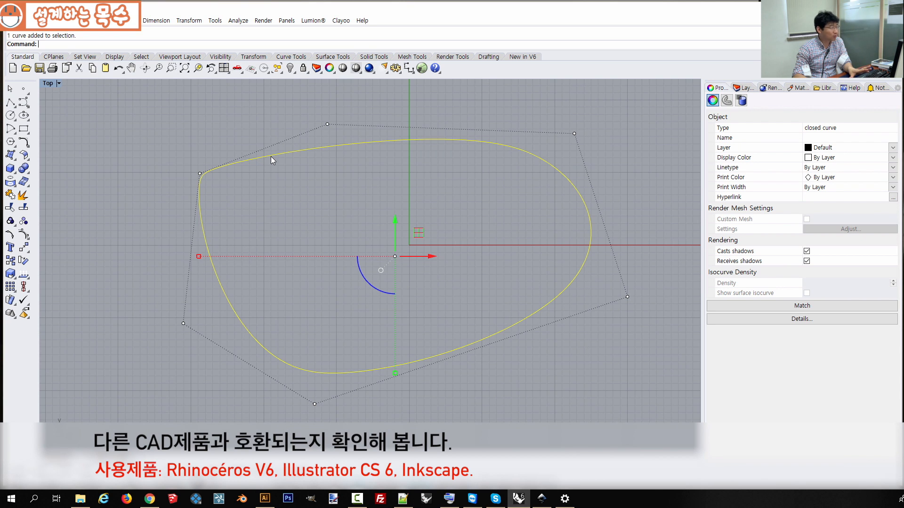
click(13, 20)
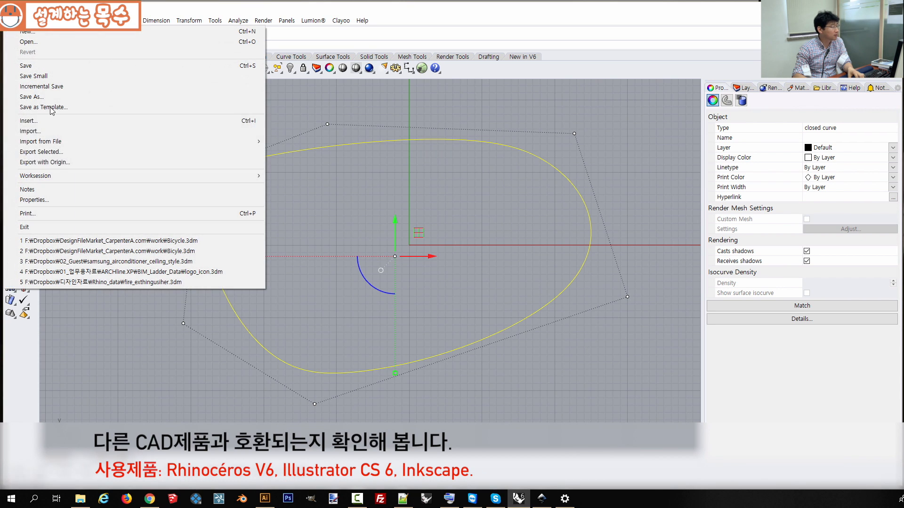
click(46, 100)
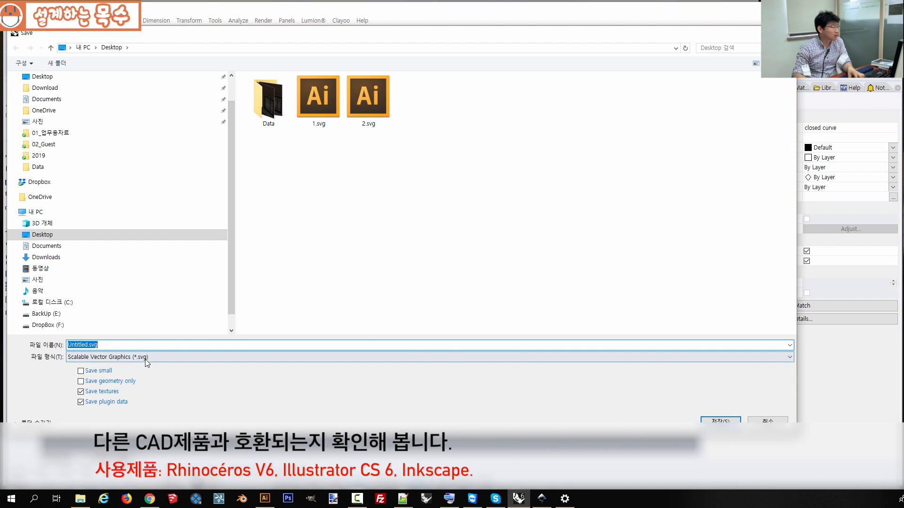
click(146, 359)
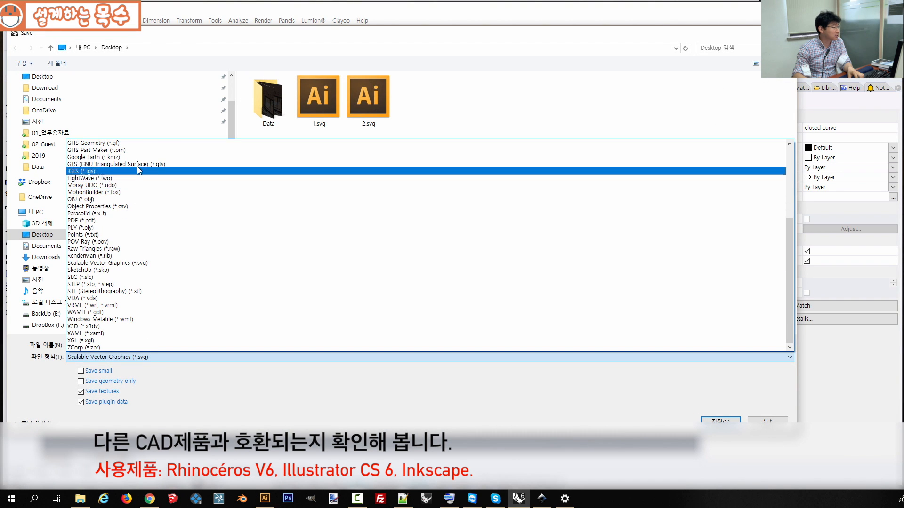
scroll(141, 226, up, 6)
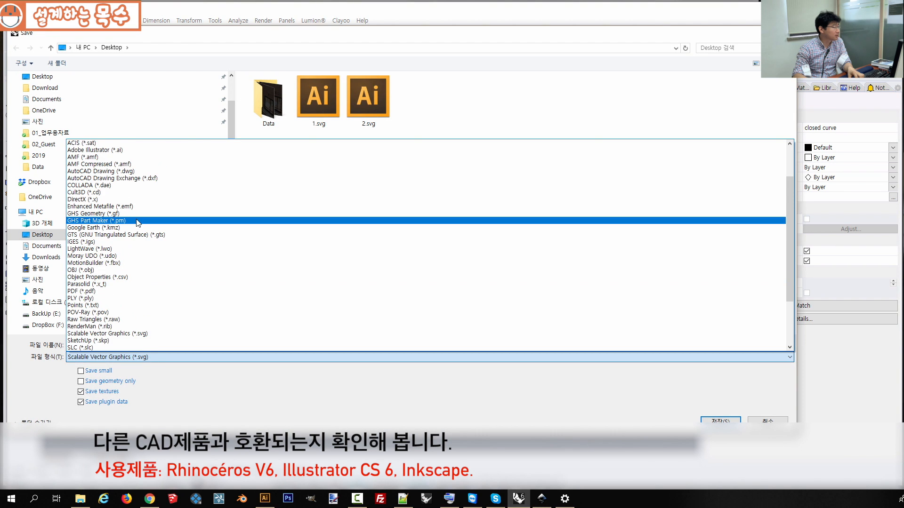
scroll(169, 238, down, 4)
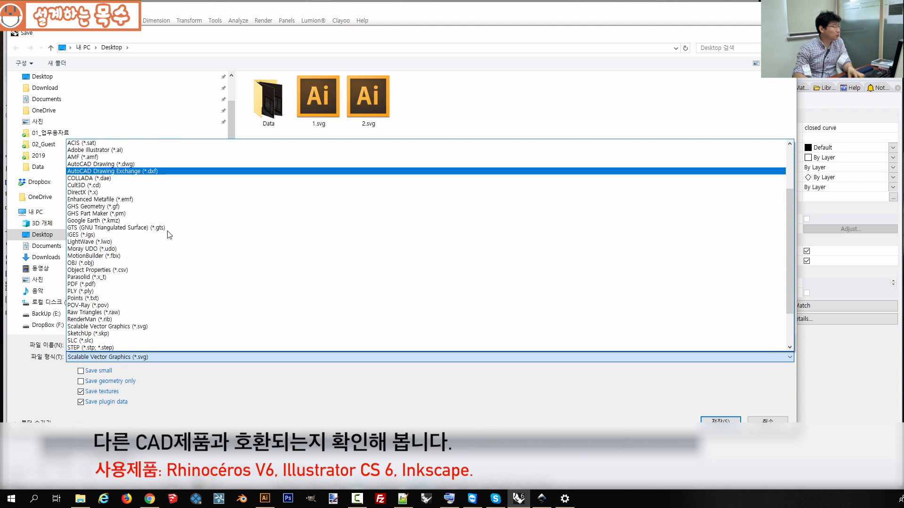
scroll(170, 263, up, 3)
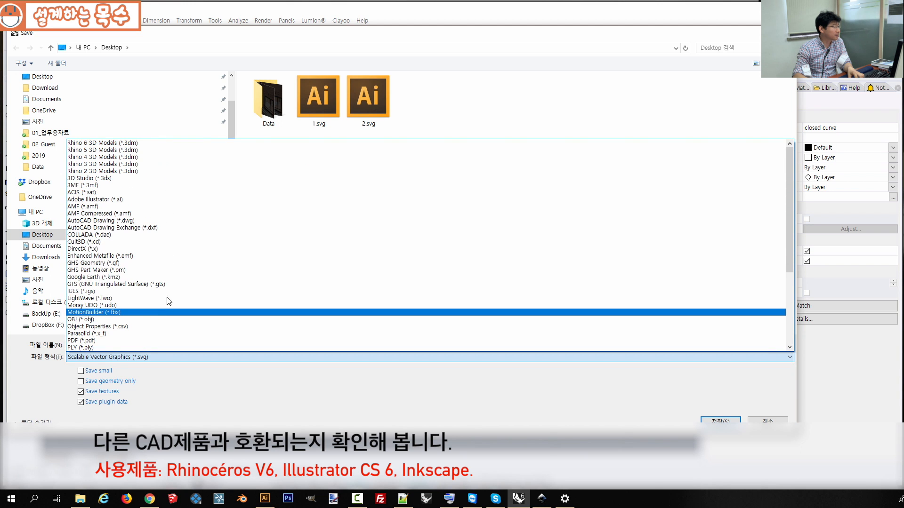
click(159, 223)
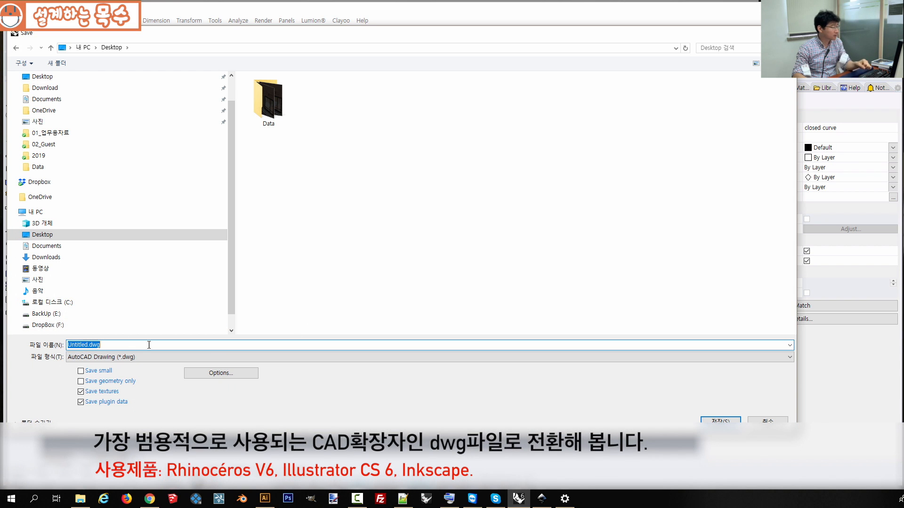
click(111, 345)
key(ctrl+a)
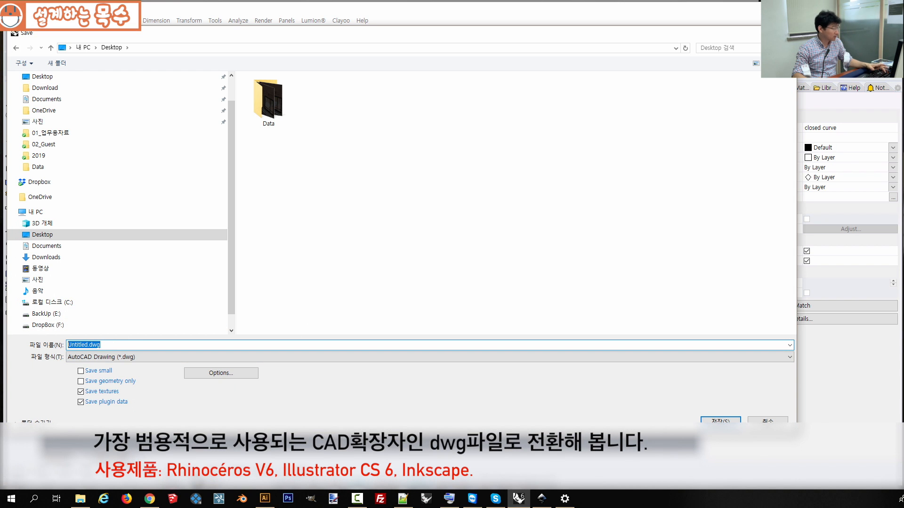
text(1)
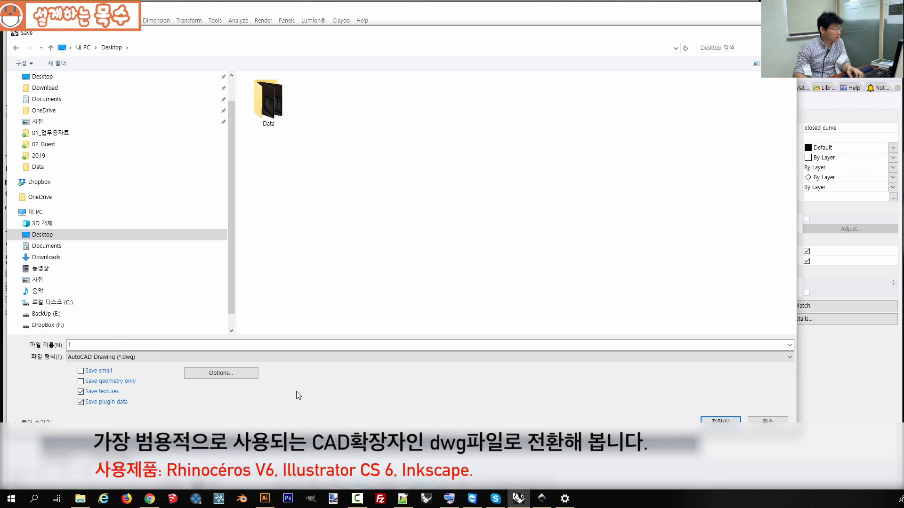
Step: Set the DWG export scheme to R12 Natural and save the file with it
click(242, 374)
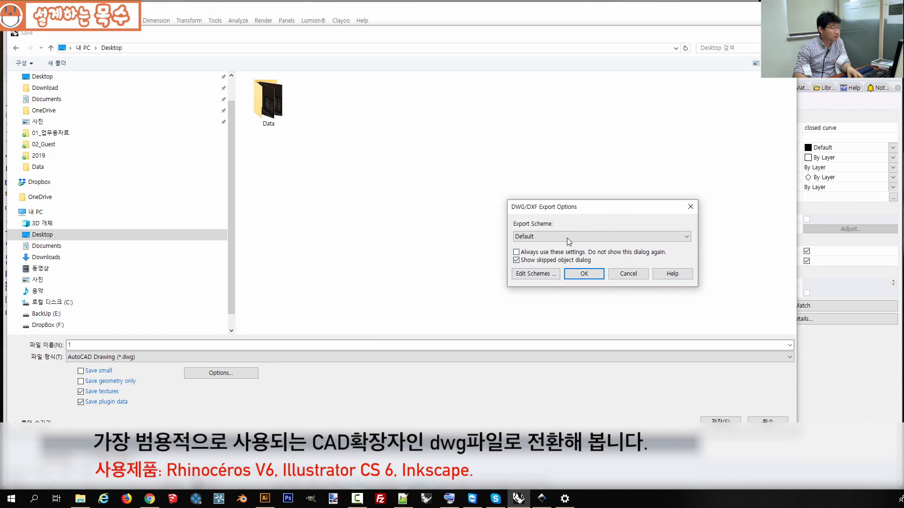
click(566, 238)
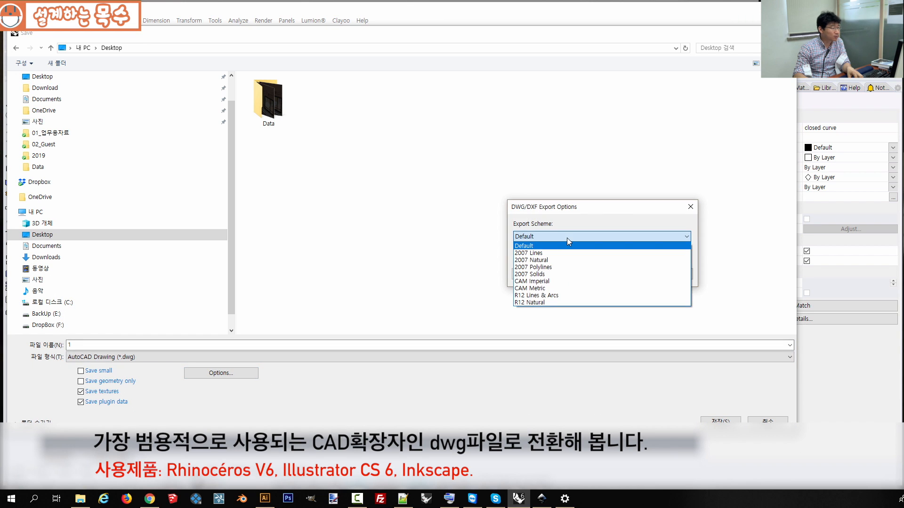
click(546, 303)
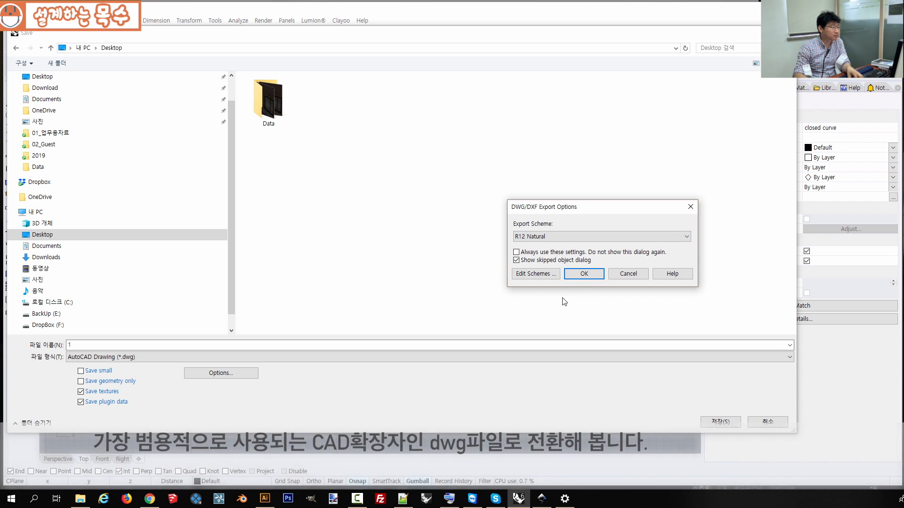
click(594, 274)
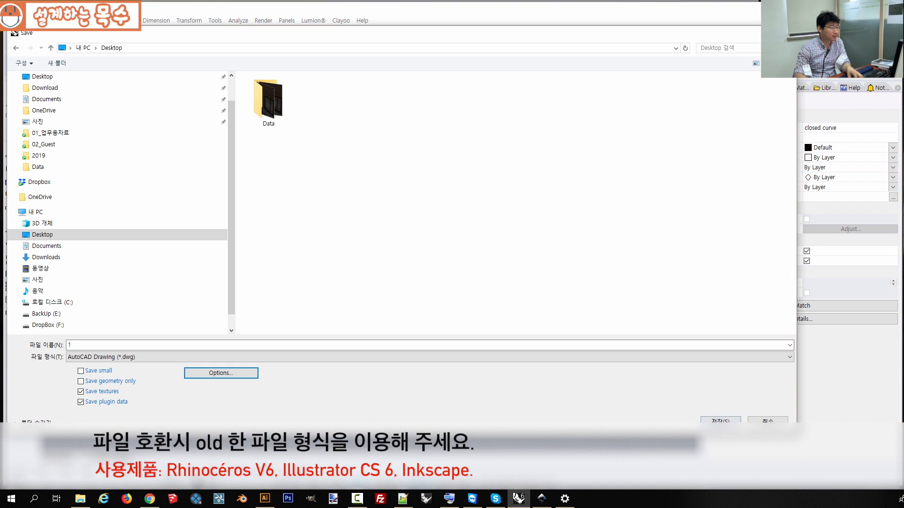
click(712, 420)
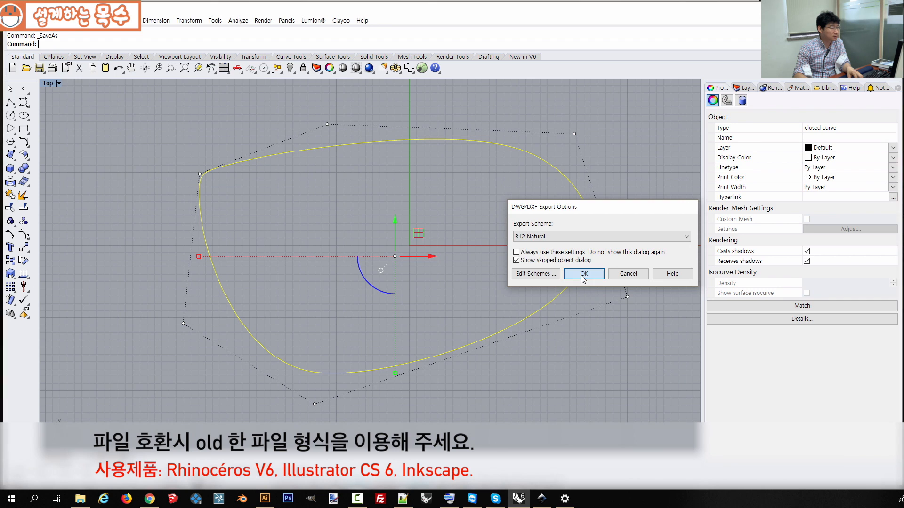
click(583, 274)
click(581, 356)
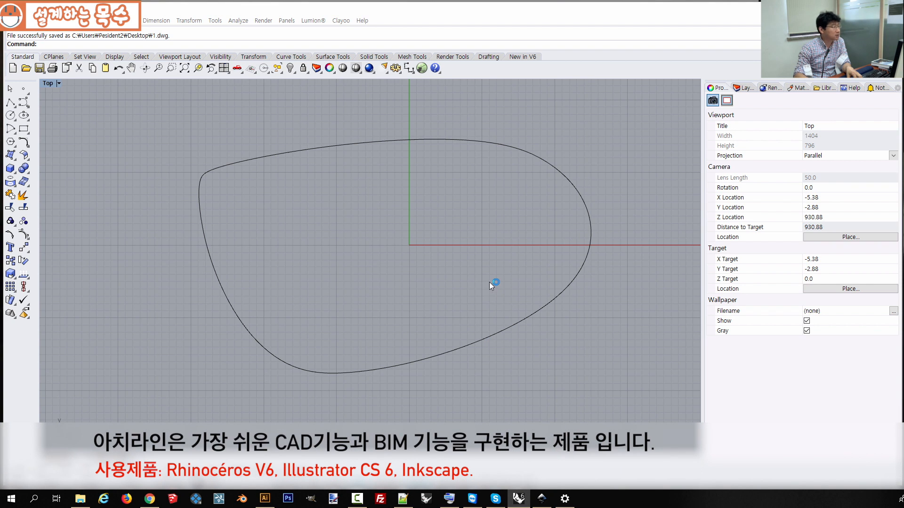
click(252, 157)
click(599, 408)
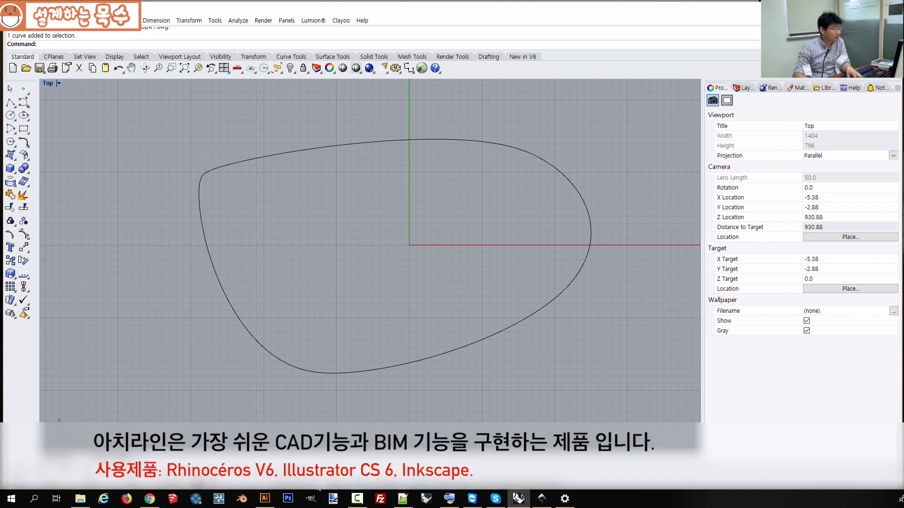
Step: Switch to Illustrator and open 1.dwg from the Desktop, scaling the artwork to fit the artboard
click(266, 499)
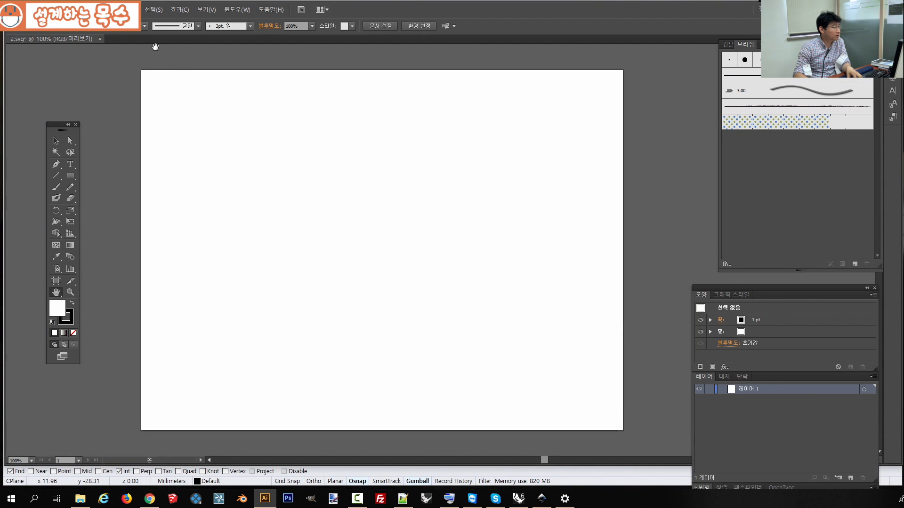
click(35, 10)
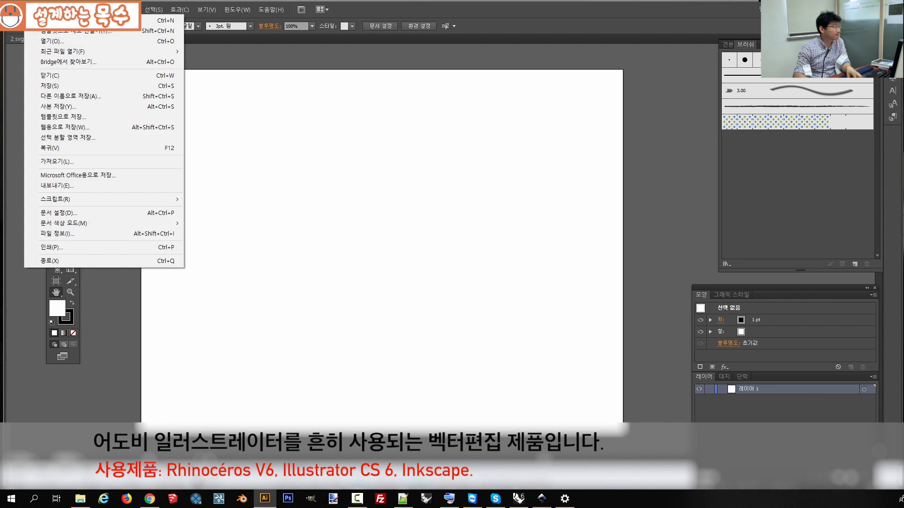
click(52, 41)
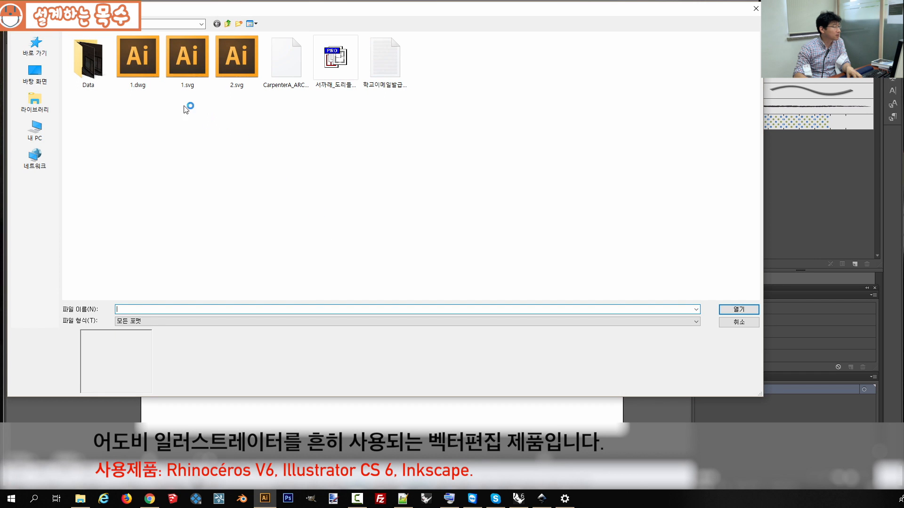
click(137, 71)
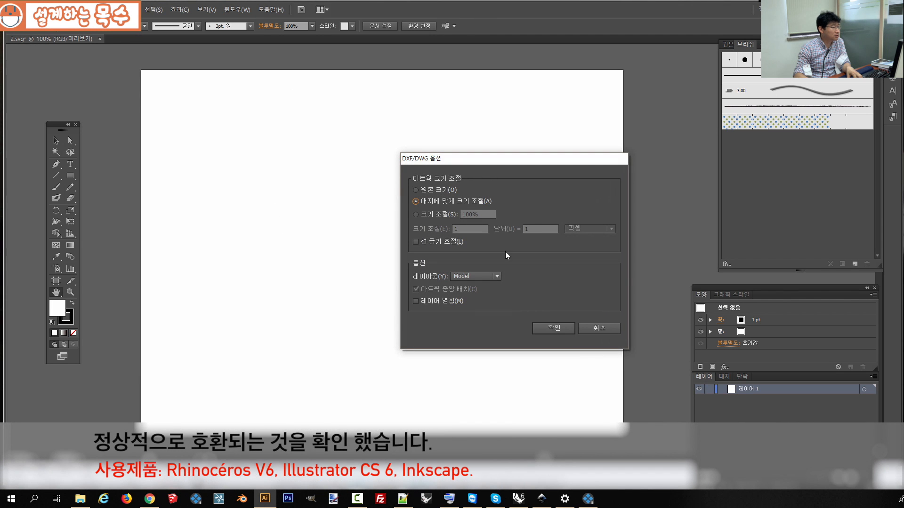
click(552, 328)
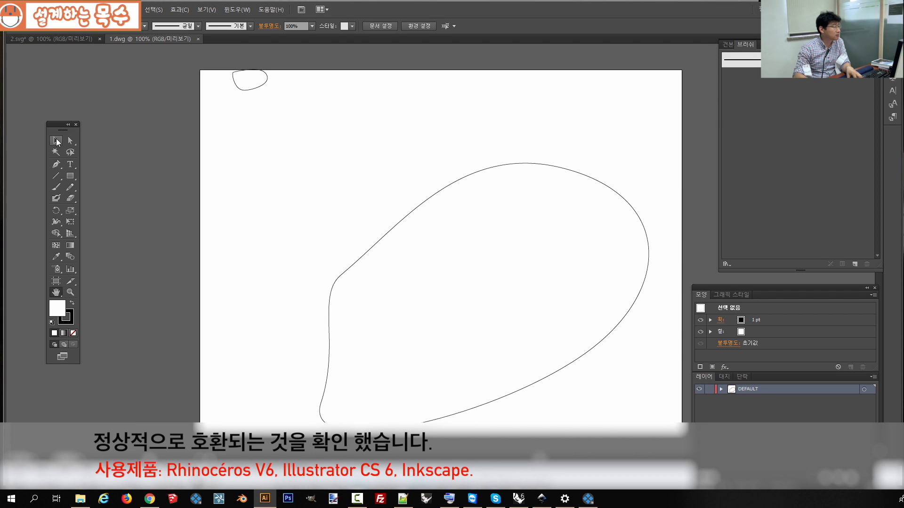
Step: Delete the large closed curve from the imported drawing
click(56, 140)
click(459, 180)
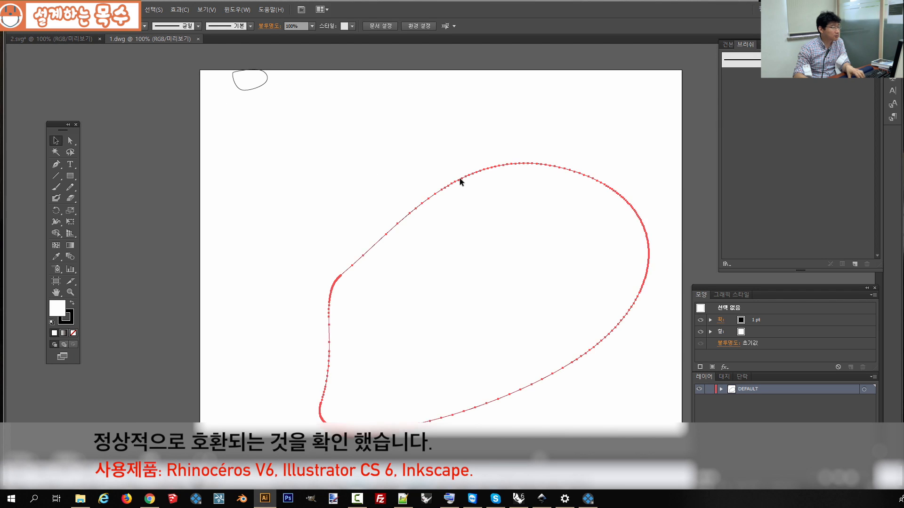
key(Delete)
Step: Move the small closed curve from the artboard's upper-left edge to near its centre and deselect it
click(262, 83)
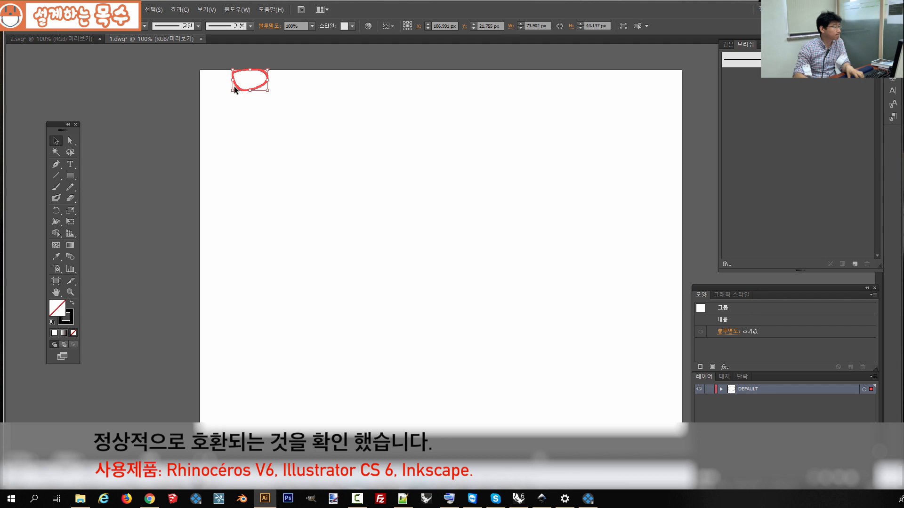
drag(406, 237, 406, 237)
click(478, 219)
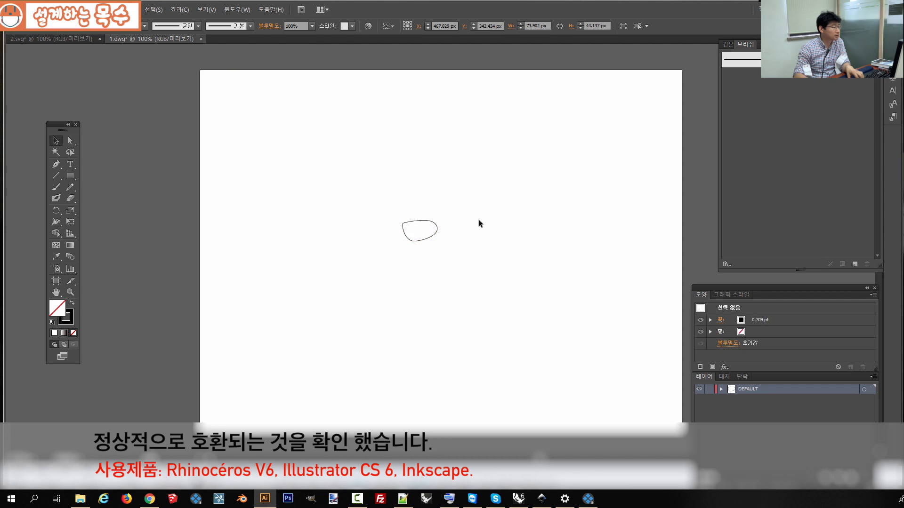
scroll(414, 242, up, 4)
scroll(414, 242, down, 3)
Step: Look at Illustrator's system information, close it, and bring up the program's version information
click(271, 10)
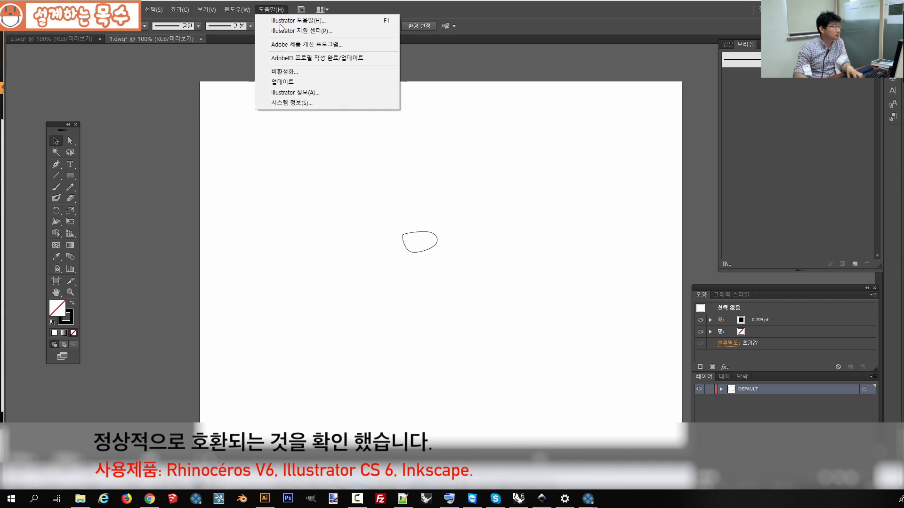
click(298, 104)
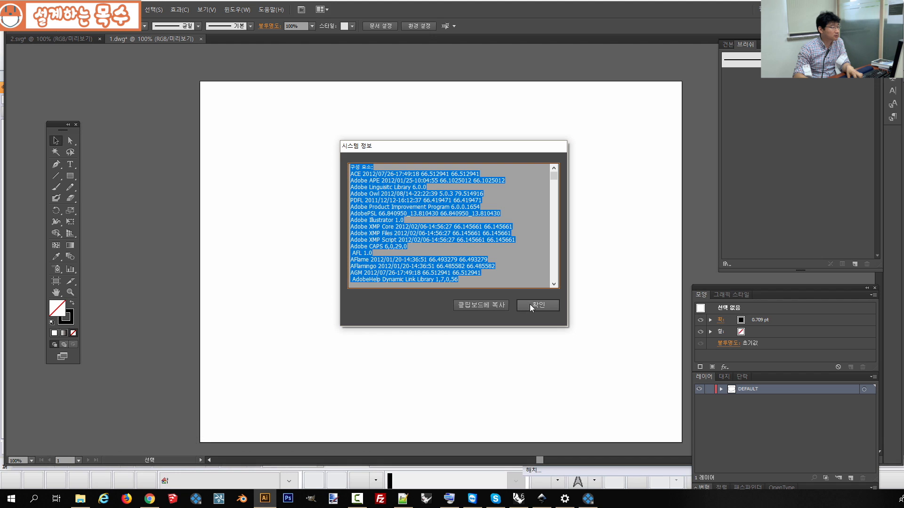
click(531, 305)
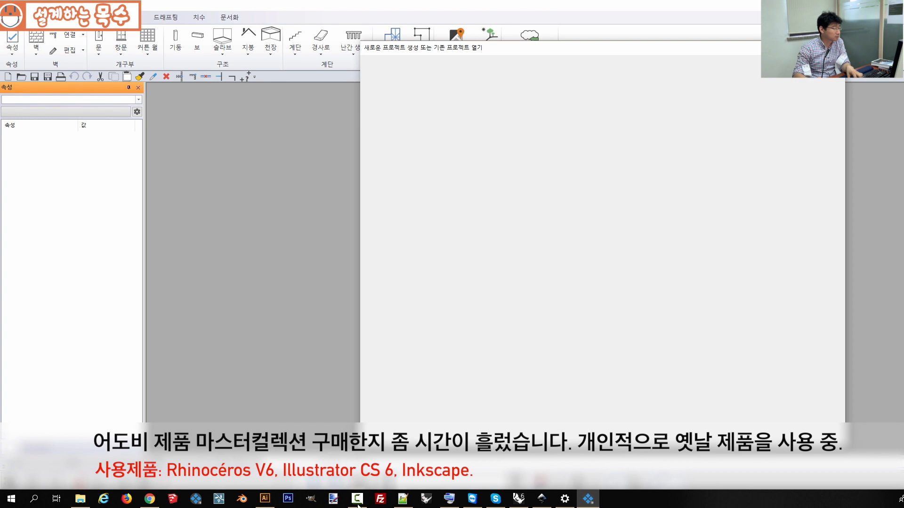
click(265, 499)
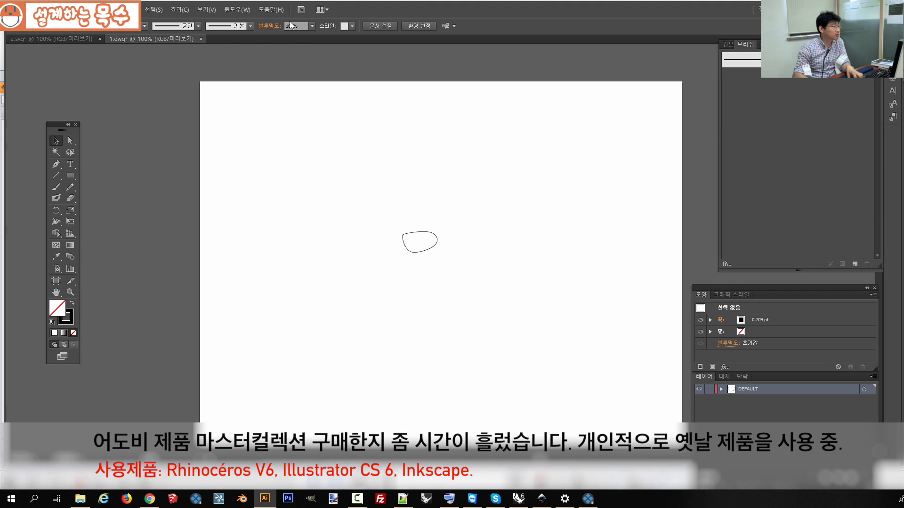
click(271, 9)
click(287, 94)
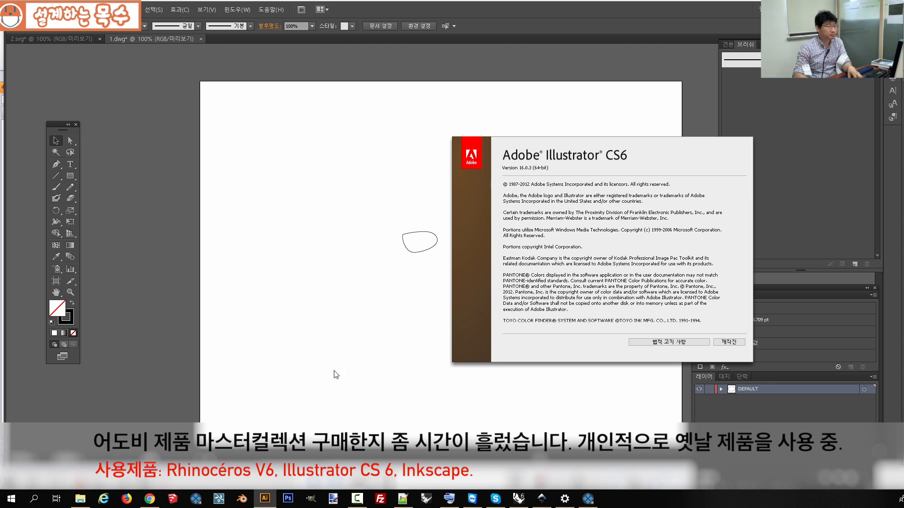
Step: Switch to ARCHLine.XP and create a new project, accepting the default project settings
key(alt+Tab)
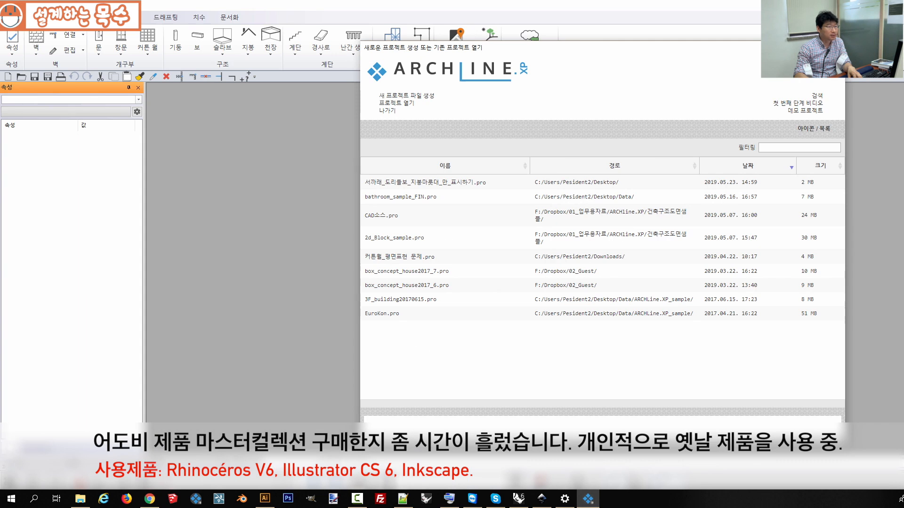
click(407, 97)
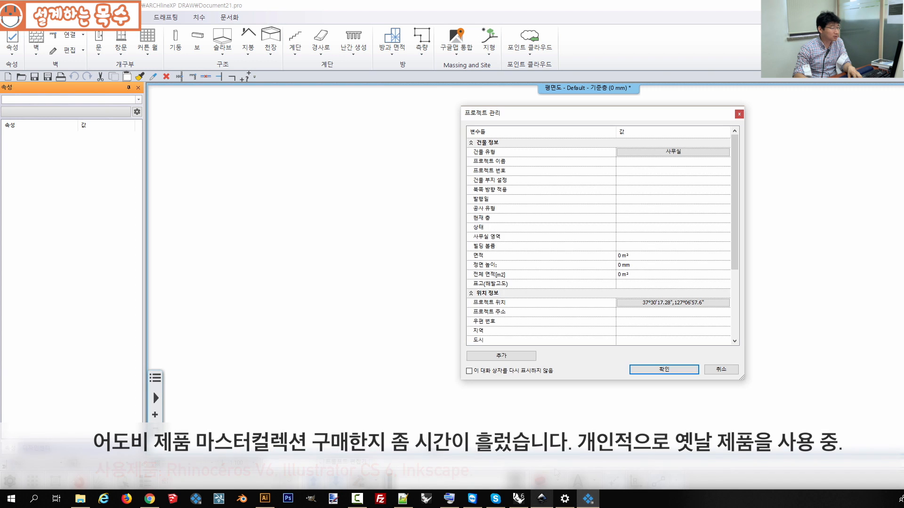
click(669, 370)
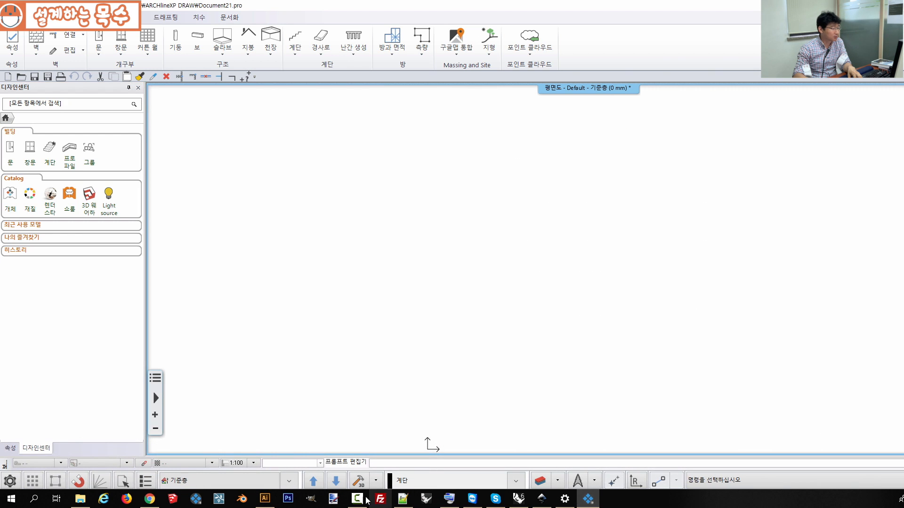
Step: Switch back to Illustrator, view the program credits and close the version information
click(263, 500)
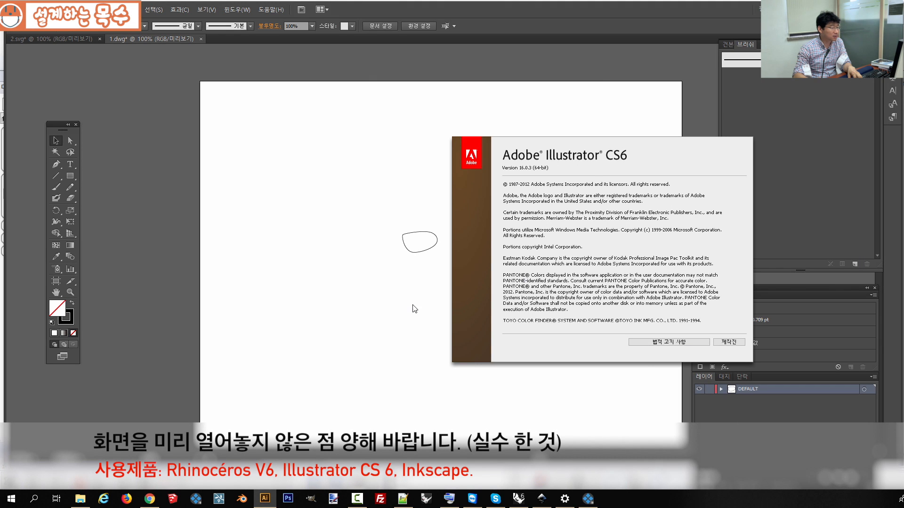
click(721, 345)
click(729, 343)
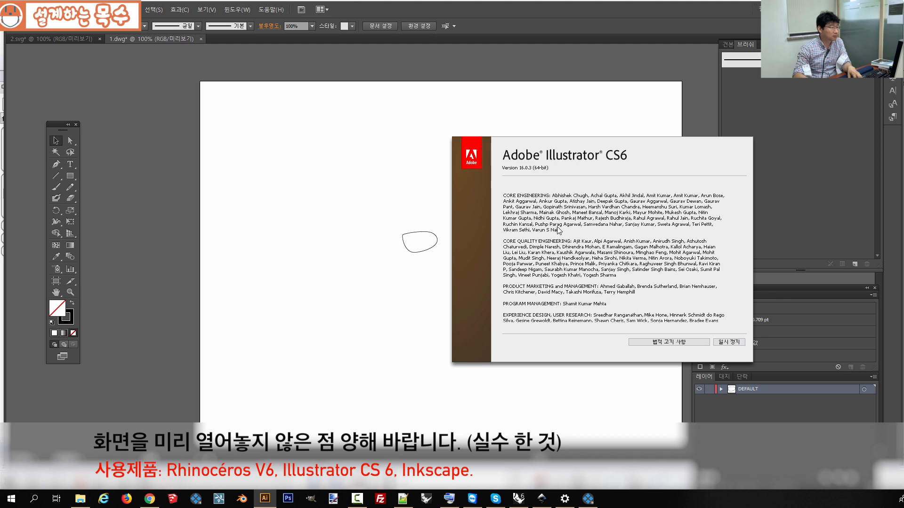
click(556, 246)
Step: Delete the small closed curve remaining on the artboard
click(418, 234)
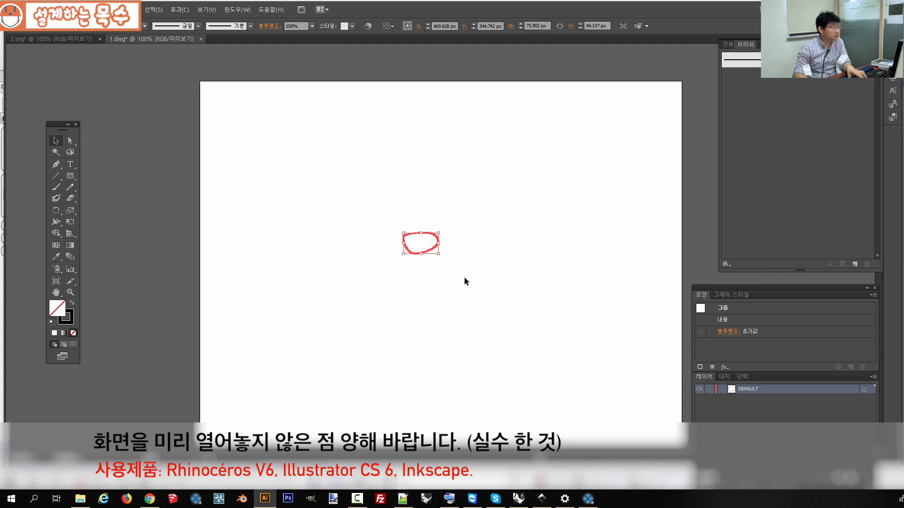
key(Delete)
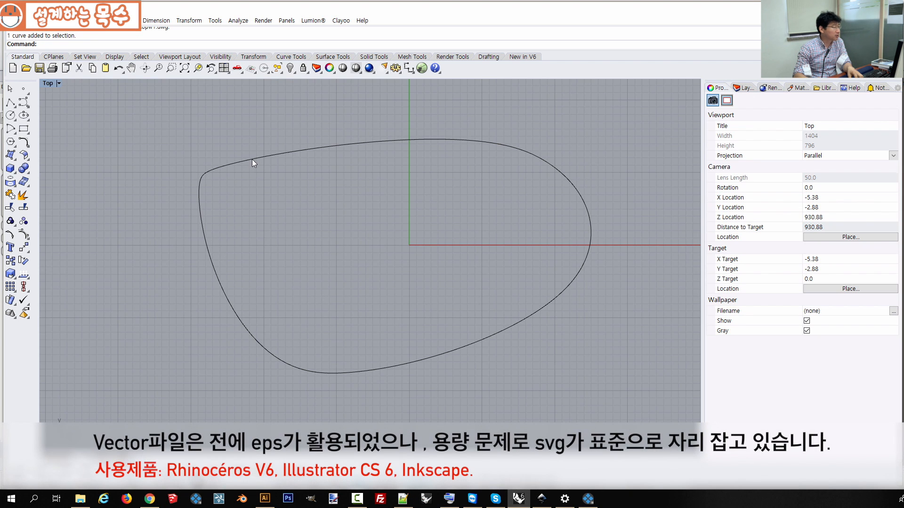
Step: In Rhino, prepare to export only the closed curve to the Desktop in Scalable Vector Graphics (*.svg) format
click(252, 160)
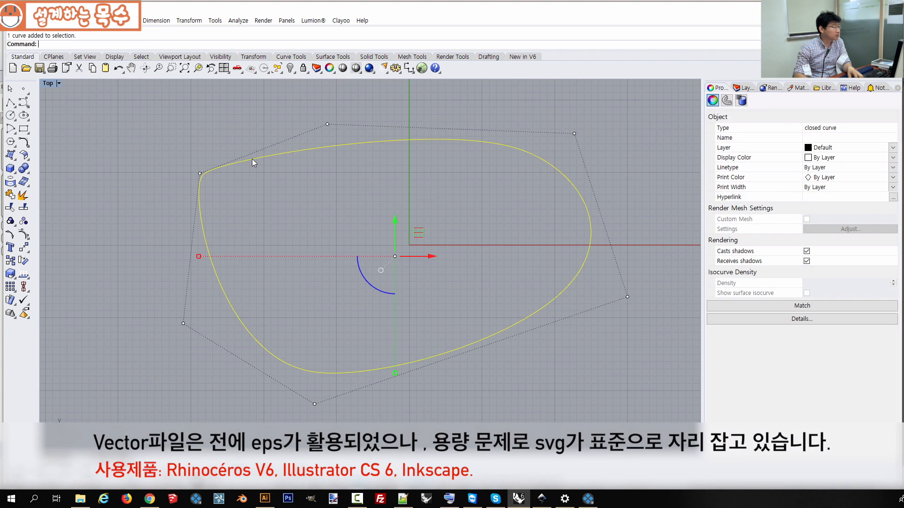
click(13, 21)
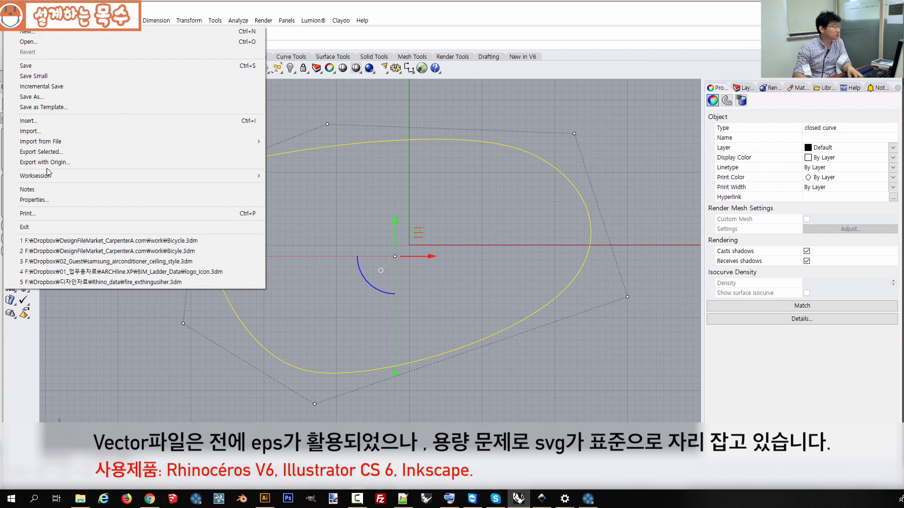
mouse_move(52, 142)
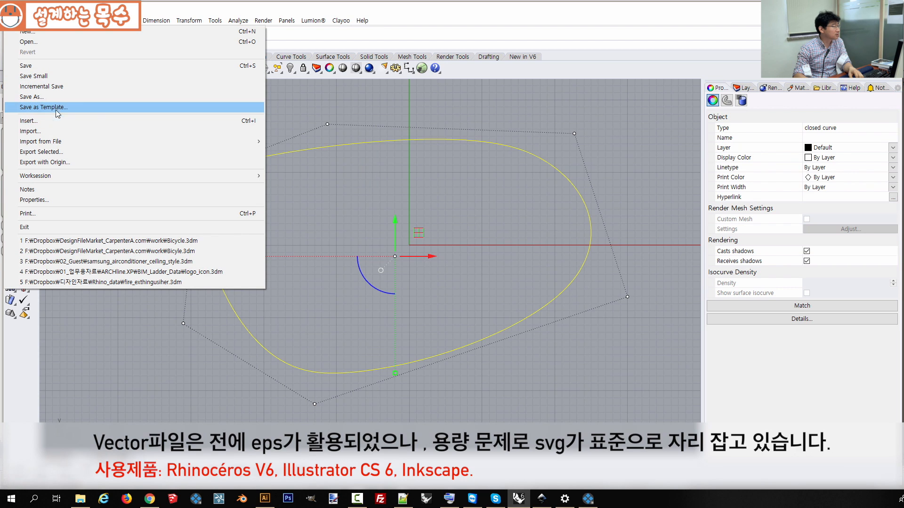
click(74, 152)
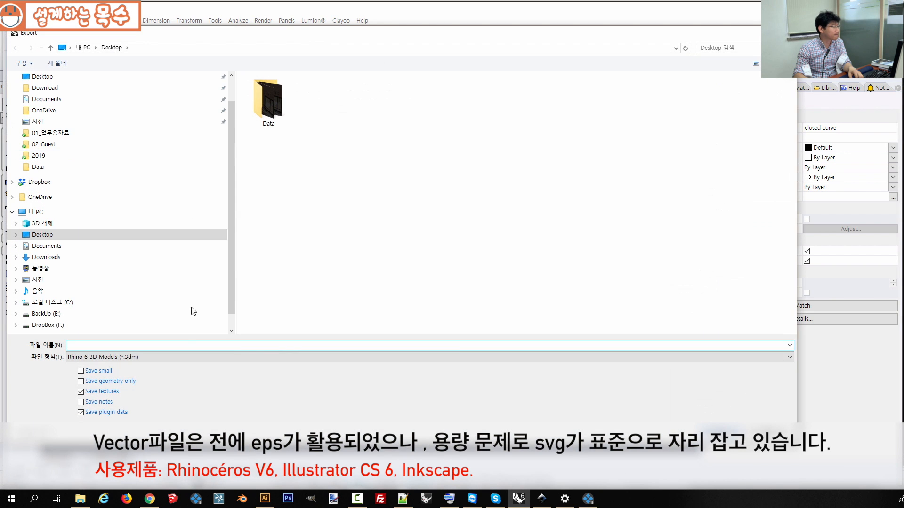
click(149, 356)
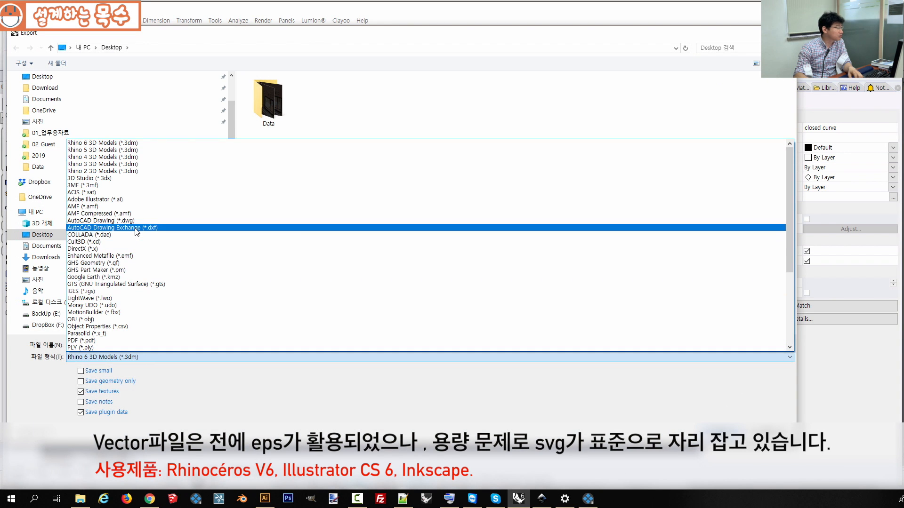
scroll(133, 289, down, 6)
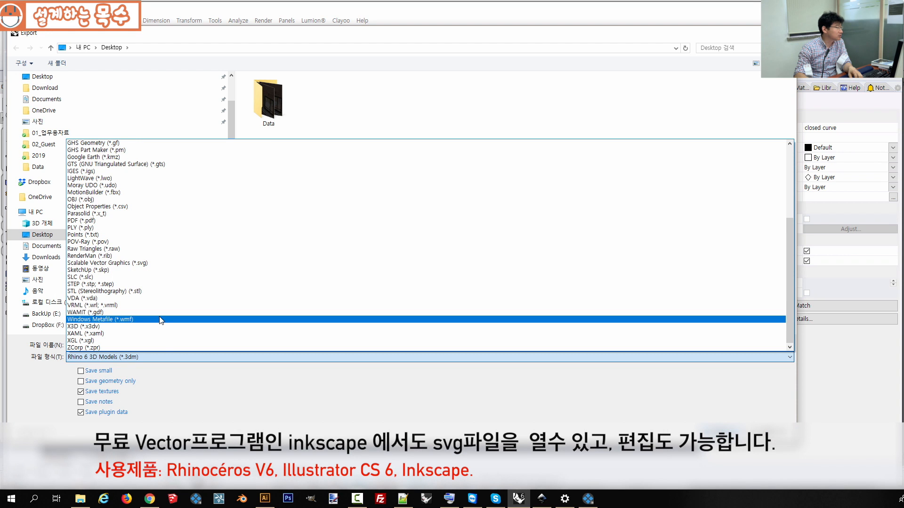
scroll(161, 320, up, 4)
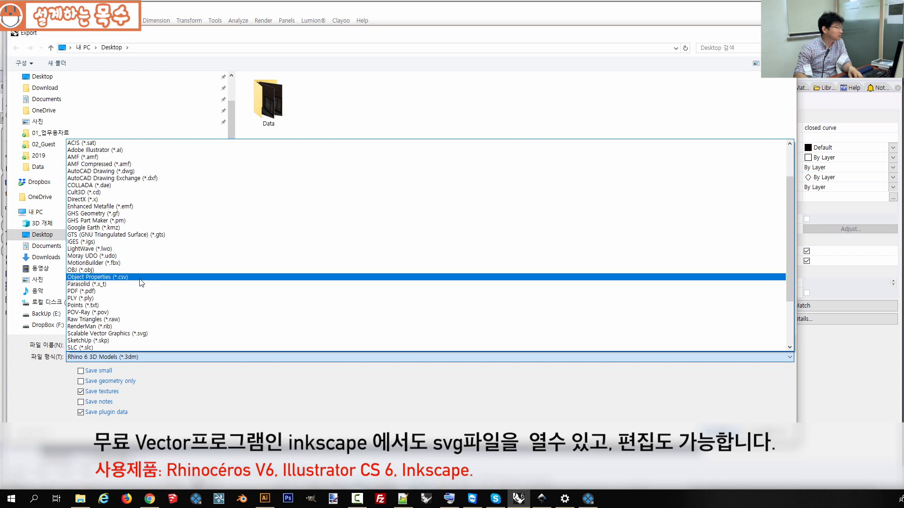
scroll(149, 315, down, 3)
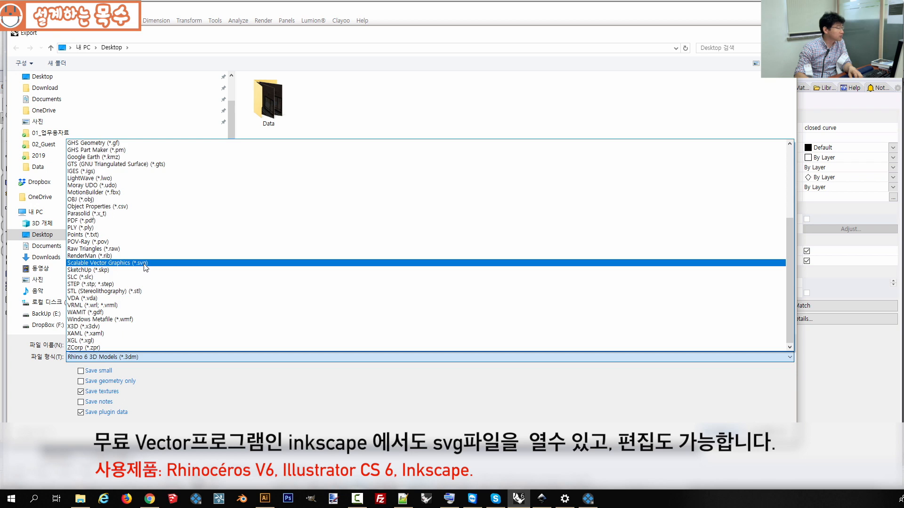
click(146, 263)
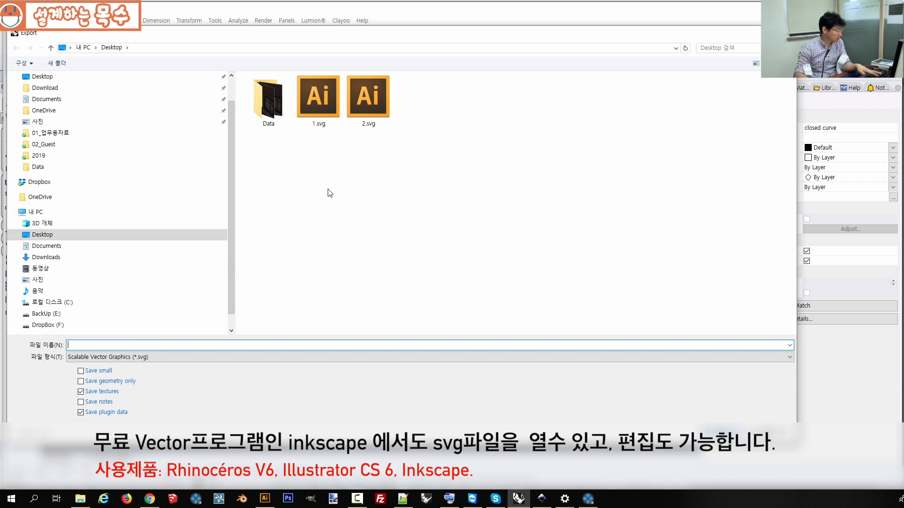
Step: Name the SVG file 3, export it with the default SVG settings, and deselect the curve
text(3)
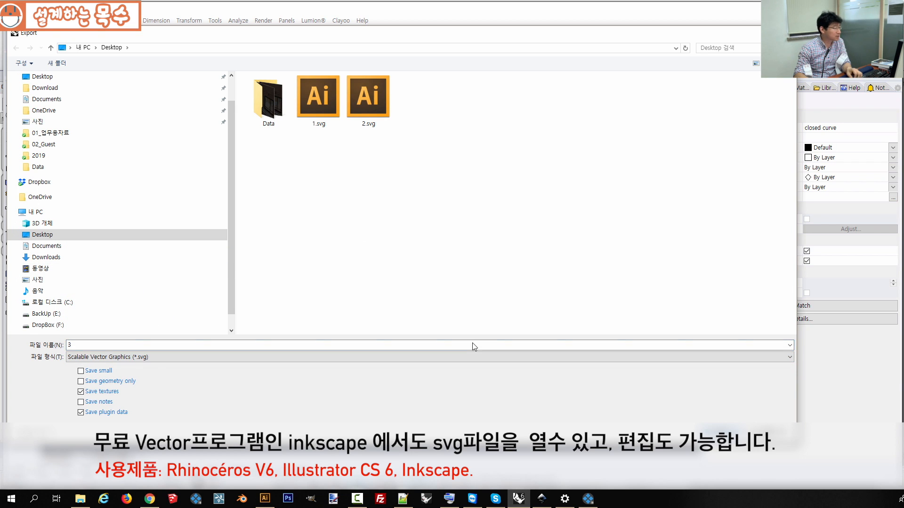
key(Return)
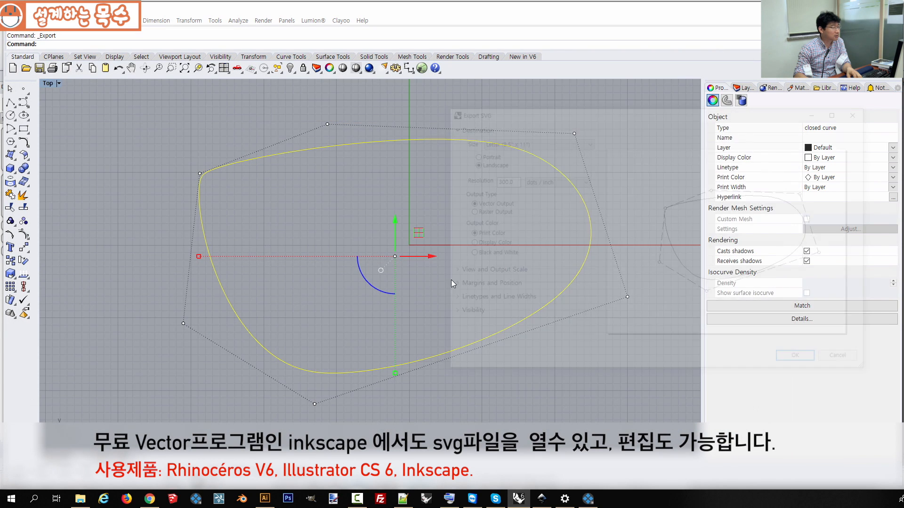
click(801, 361)
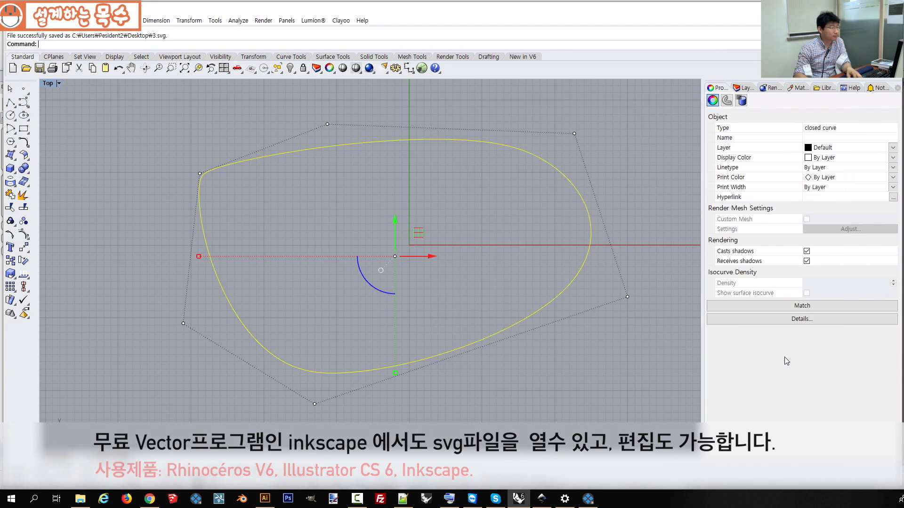
click(533, 389)
Step: Switch to Inkscape and open 3.svg from the Desktop
click(541, 499)
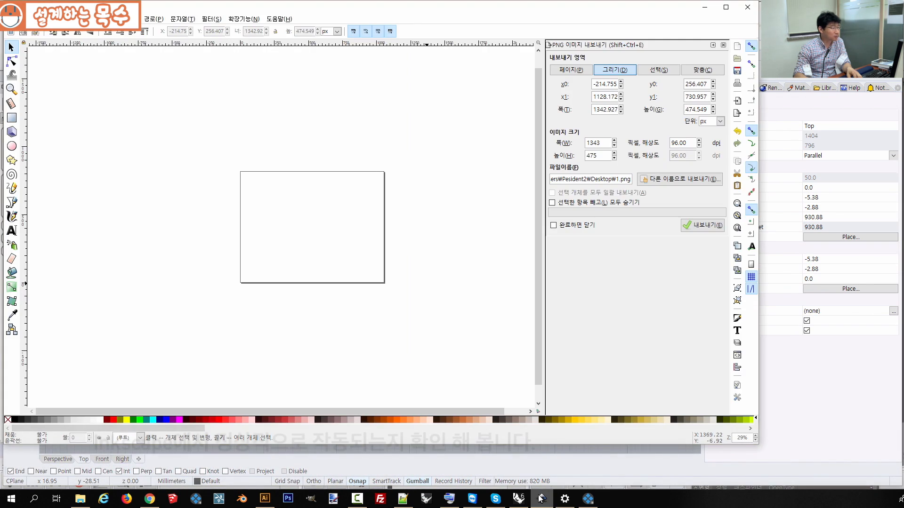
click(15, 19)
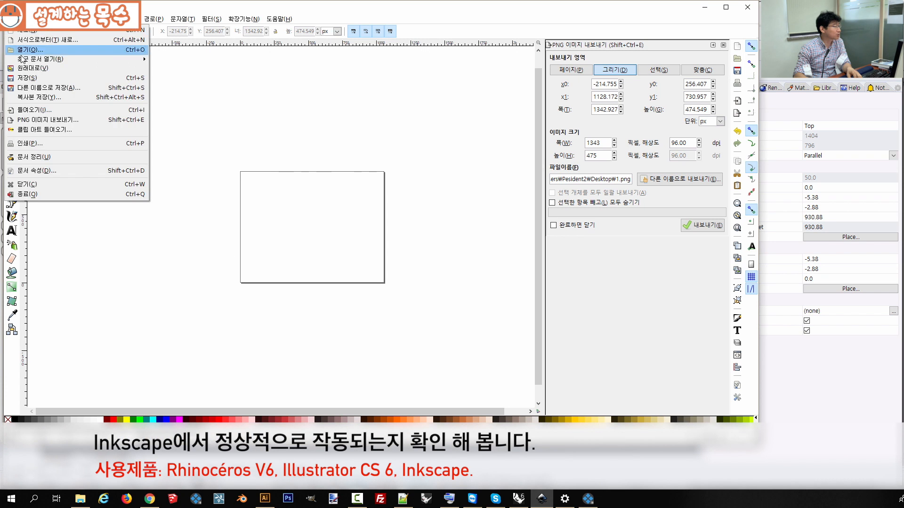
click(38, 51)
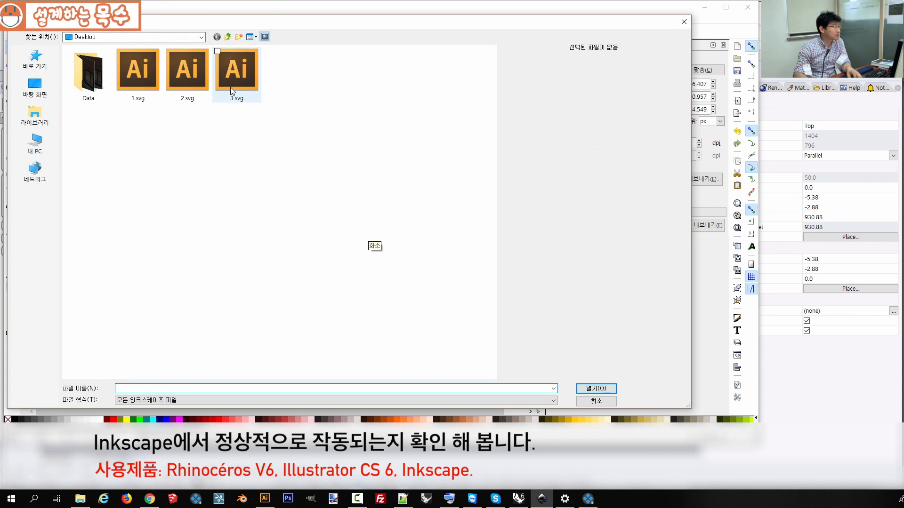
click(230, 87)
click(597, 389)
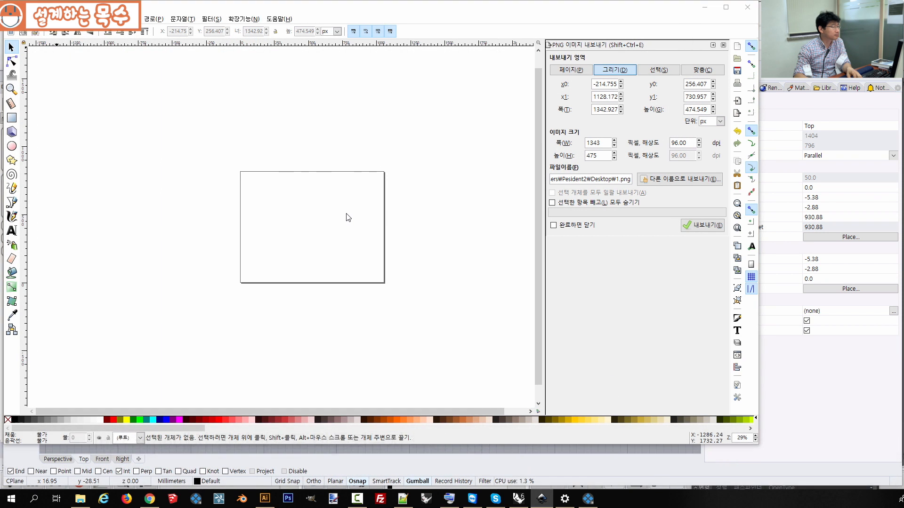
Step: Delete the straight-edged control polygon around the closed curve, keep the curve itself, and clear the selection
drag(371, 243, 680, 425)
click(271, 198)
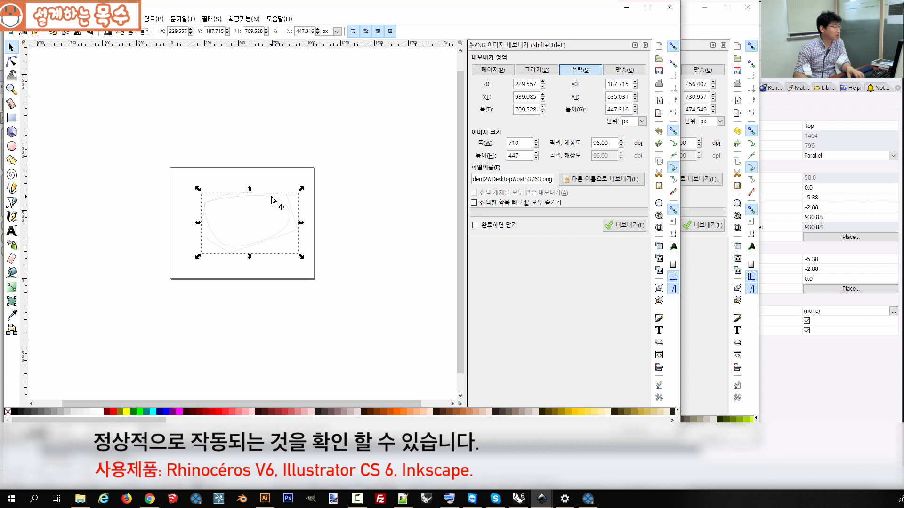
key(Escape)
click(271, 198)
key(Escape)
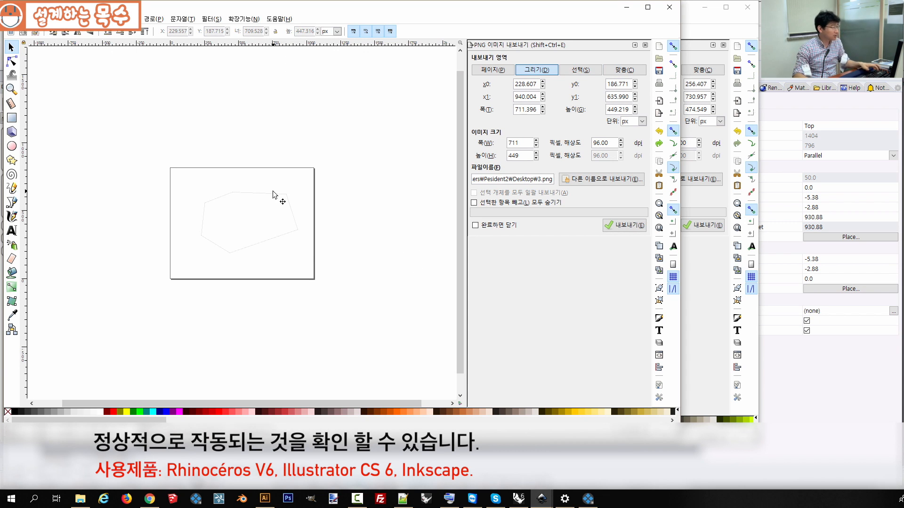
click(280, 197)
key(Escape)
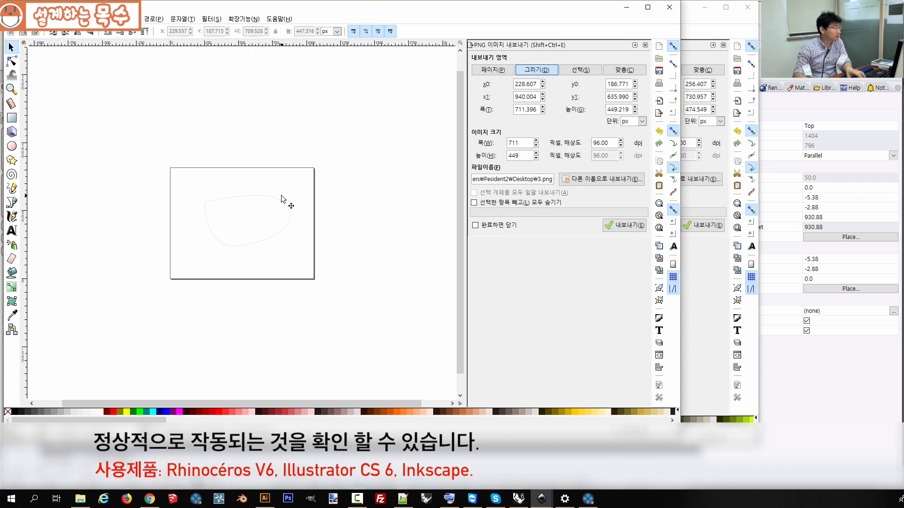
click(281, 200)
key(Escape)
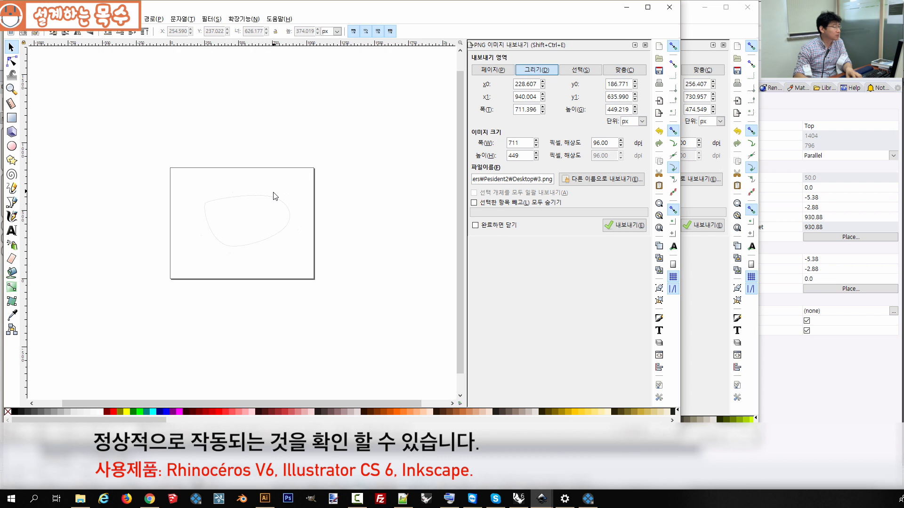
Step: Stretch the closed curve to about 1612 px wide and 1111 px high, and set the PNG export area to the page
drag(293, 221, 428, 220)
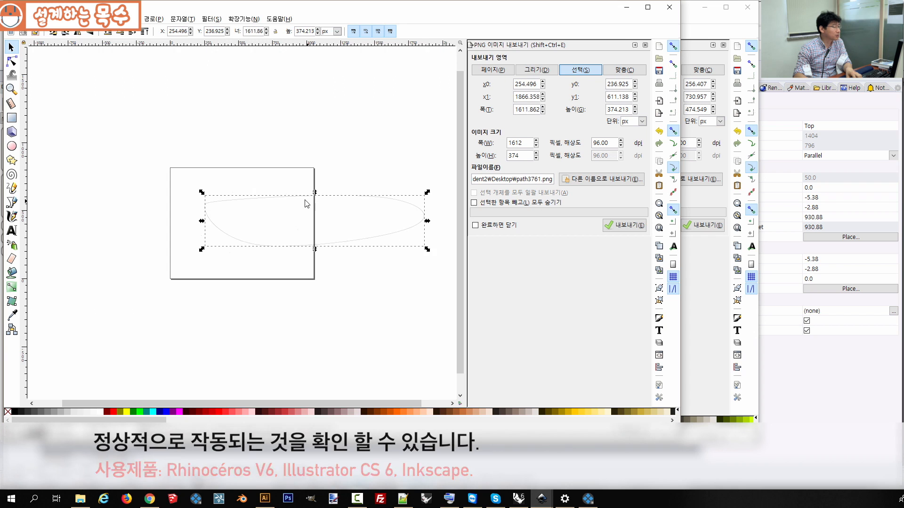
drag(315, 192, 314, 93)
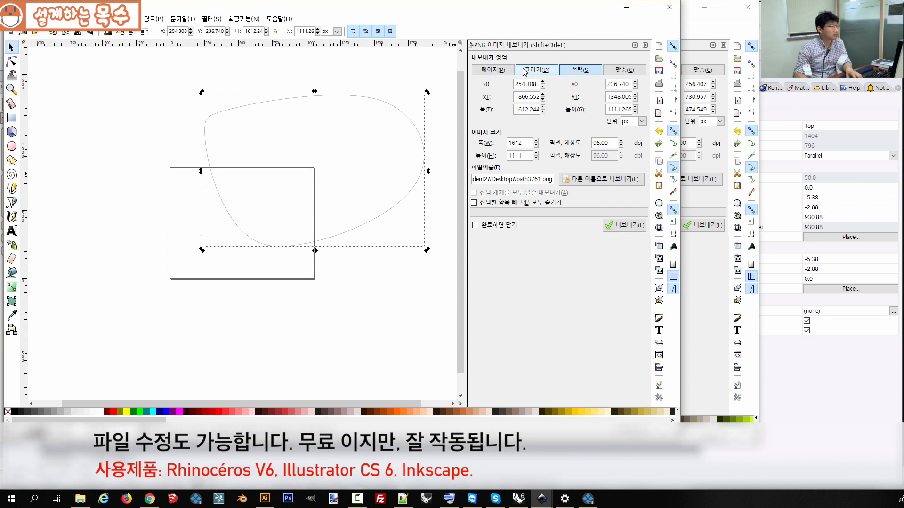
click(493, 69)
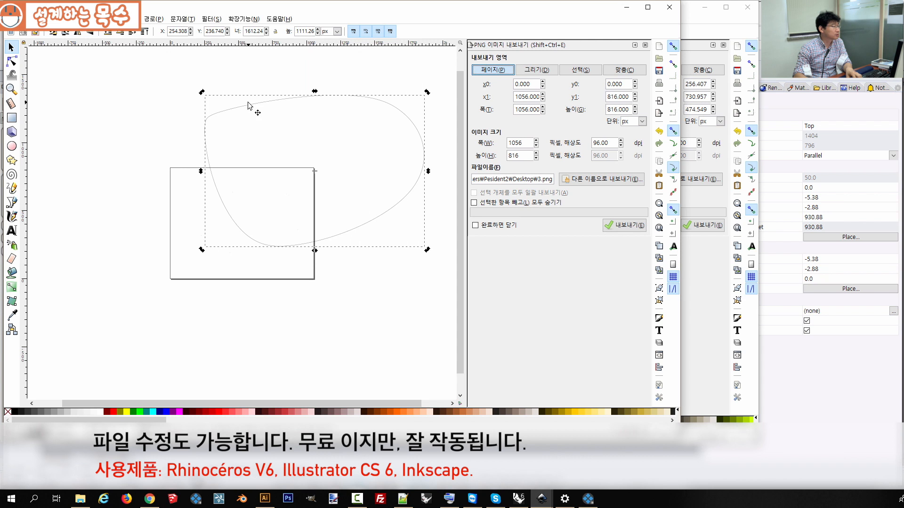
Step: Move the enlarged curve to about X -350.8, Y -8.8 px so it surrounds the page, and deselect it
drag(248, 106, 166, 140)
click(225, 76)
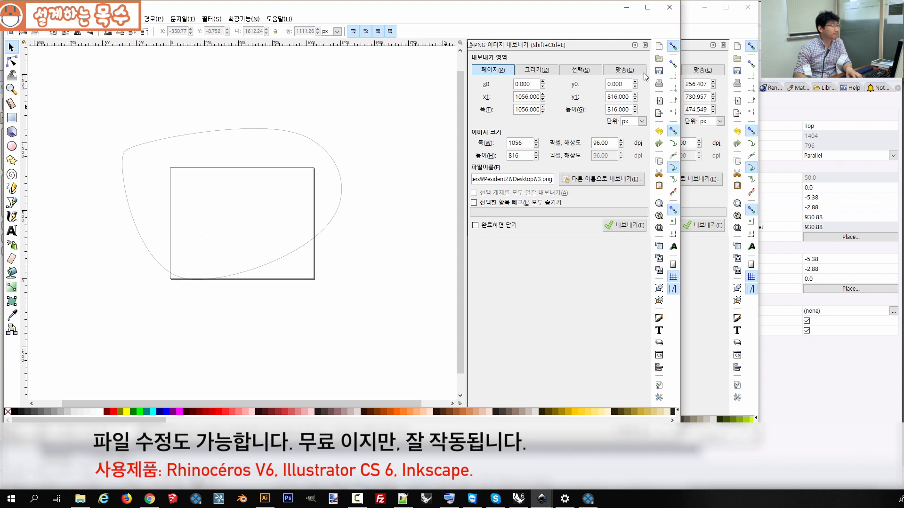
Step: Switch to ARCHLine.XP and start a DWG import of 1.dwg from the Desktop
click(632, 13)
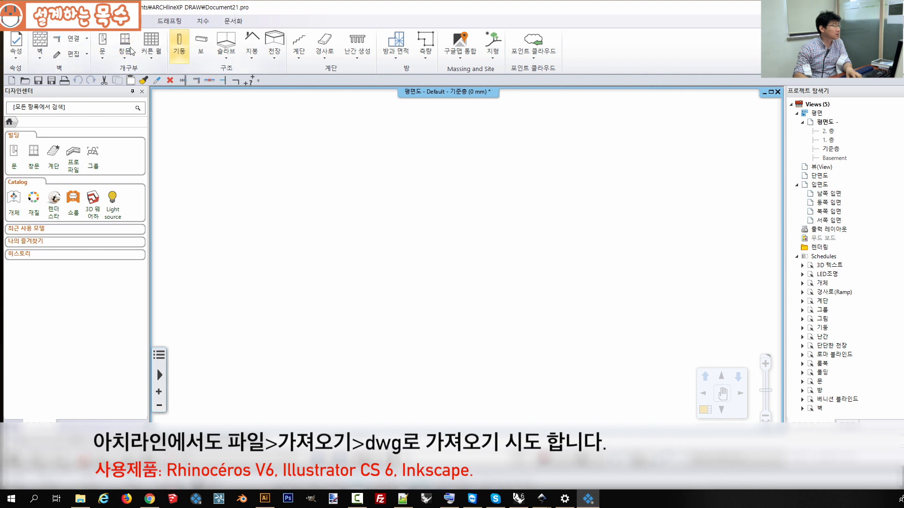
click(21, 21)
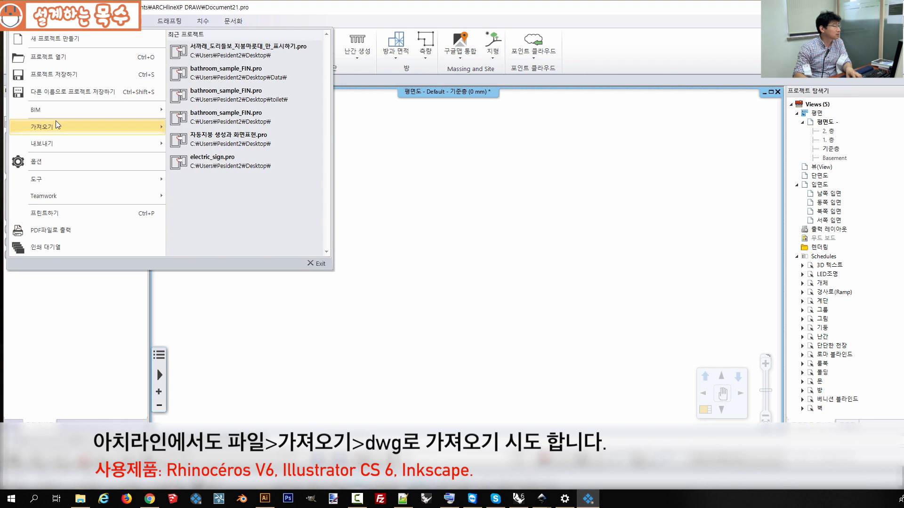
mouse_move(58, 125)
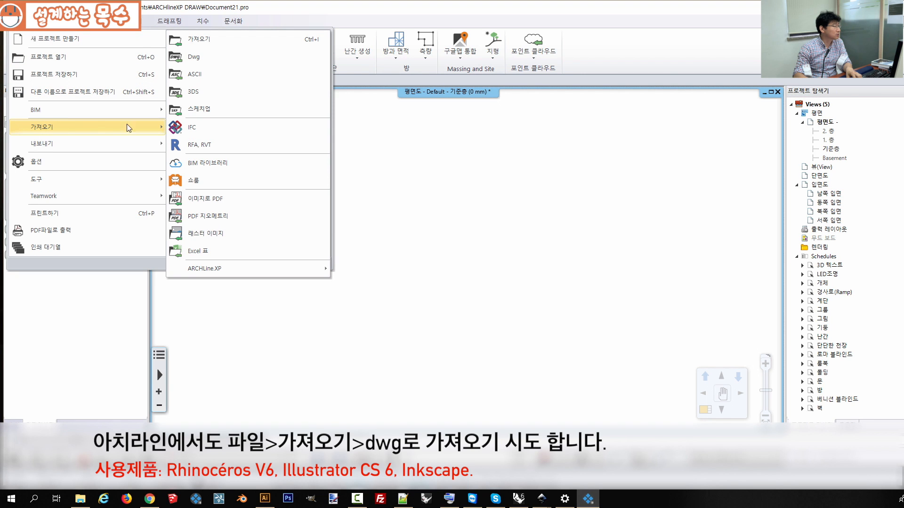
click(193, 57)
click(390, 197)
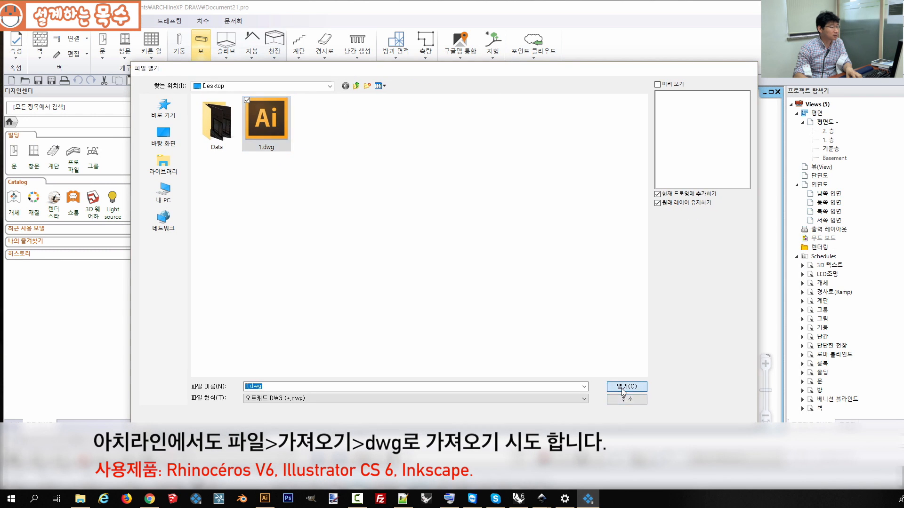
click(621, 388)
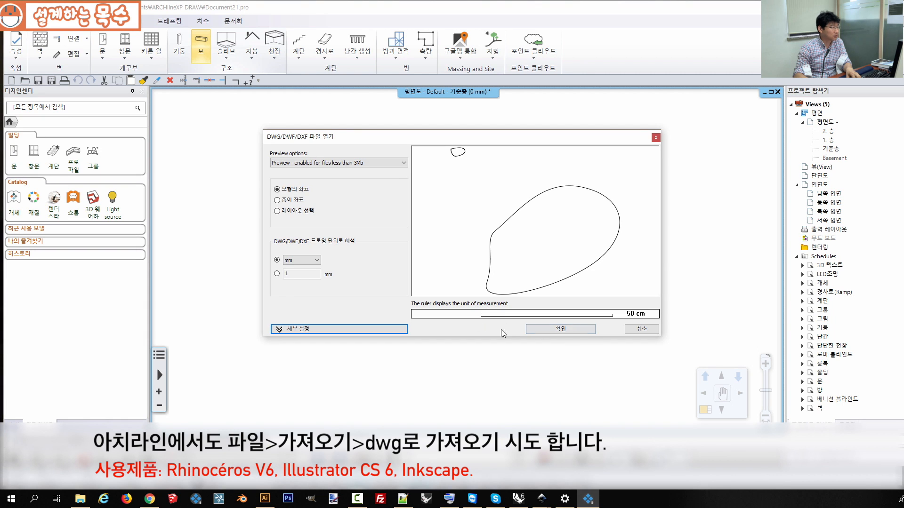
Step: Accept the DWG import with model coordinates in mm and place the drawing in the floor plan
click(583, 331)
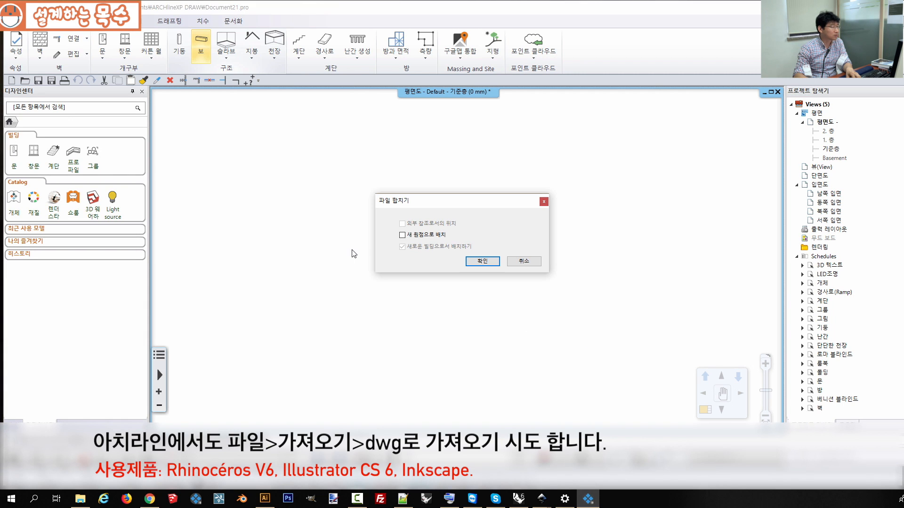
click(474, 262)
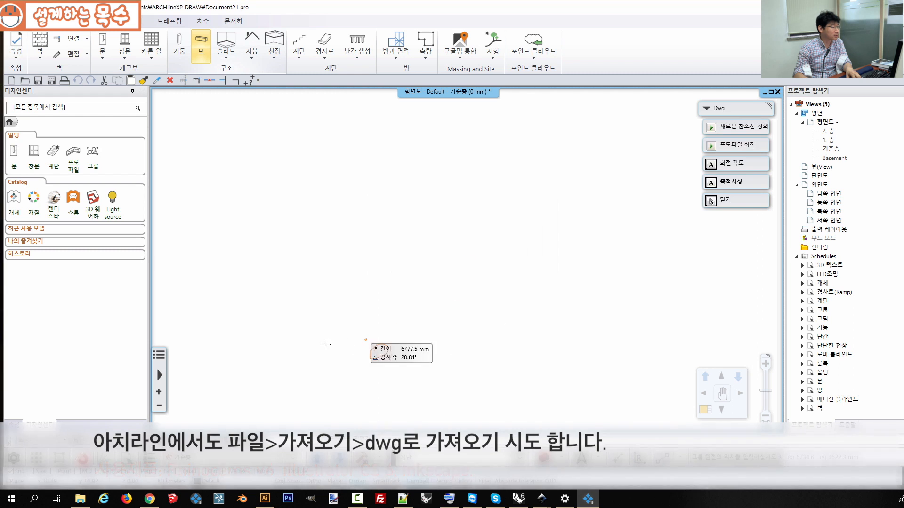
scroll(427, 252, up, 3)
scroll(440, 252, down, 4)
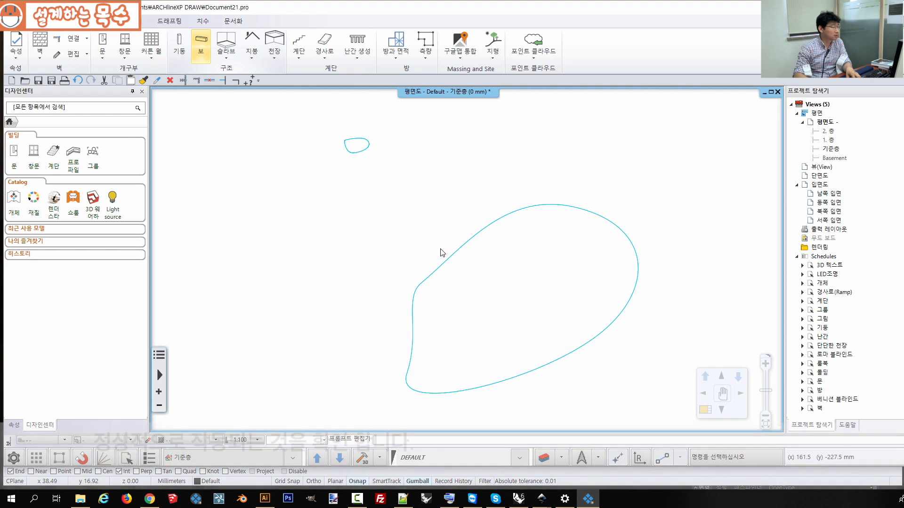
Step: Delete the large closed curve from the imported drawing
right_click(468, 245)
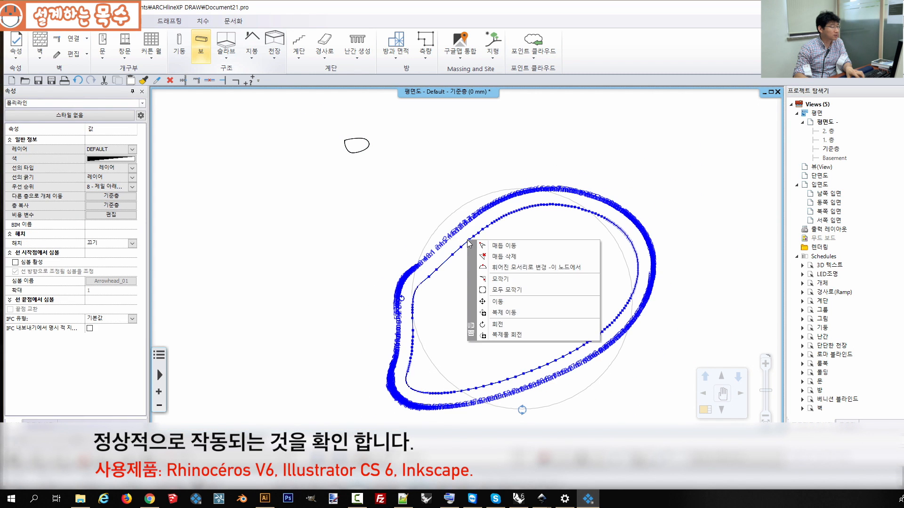
click(515, 257)
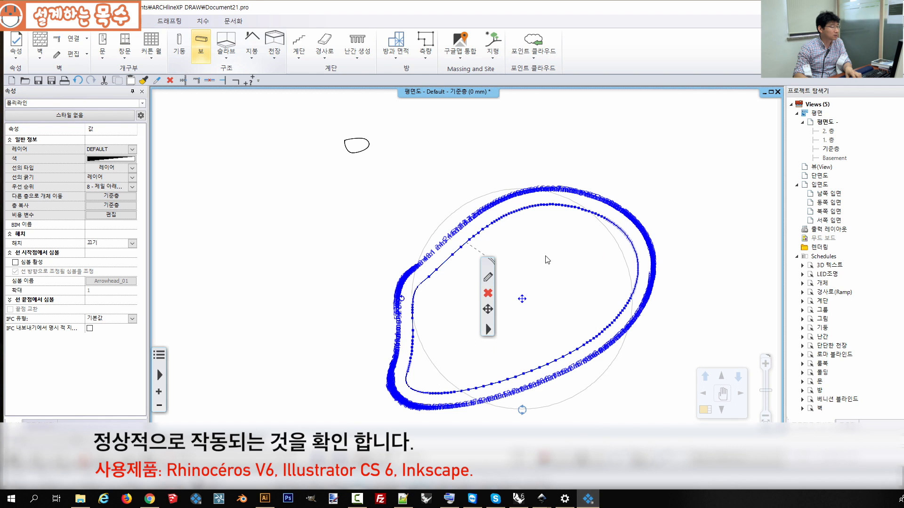
click(490, 293)
Step: Select the remaining small closed curve to examine its polyline nodes and properties
drag(348, 142, 436, 250)
scroll(440, 253, up, 3)
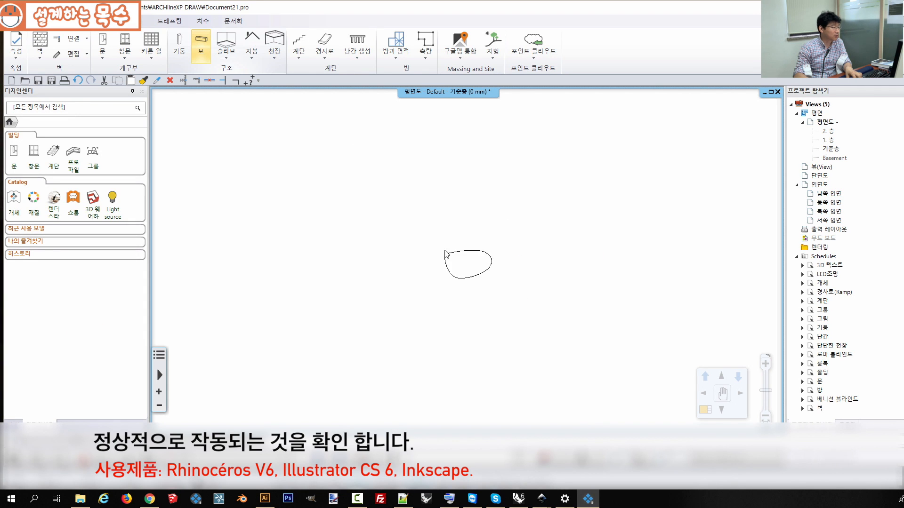
click(482, 243)
key(Escape)
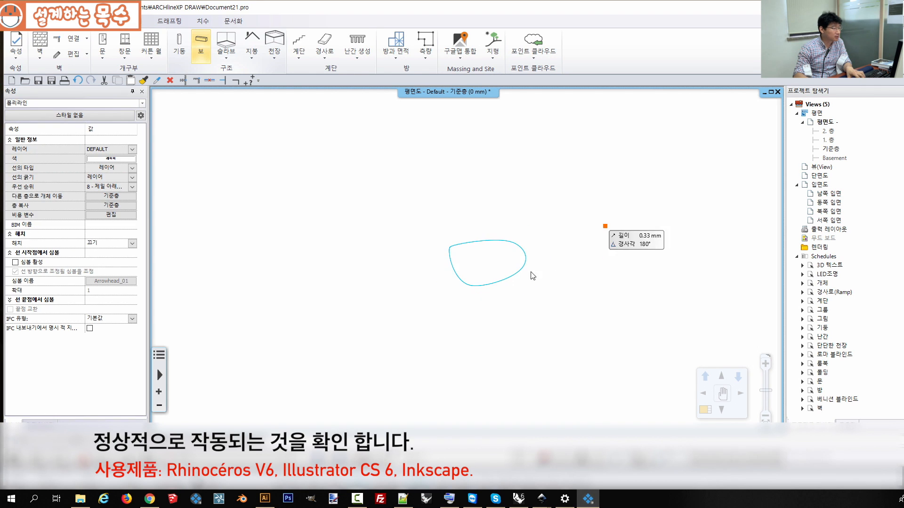
click(494, 242)
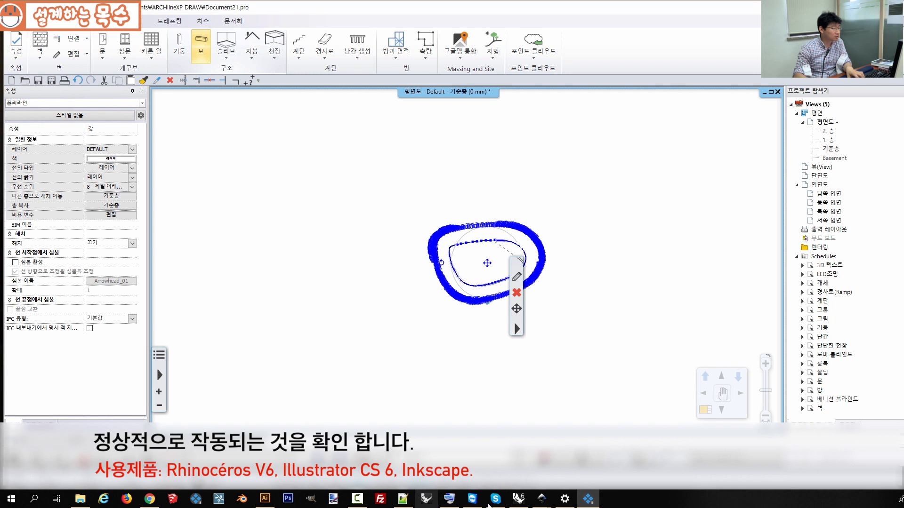
Step: Switch to Rhino and delete the large leftover closed curve outside the grid
click(519, 498)
scroll(338, 268, down, 10)
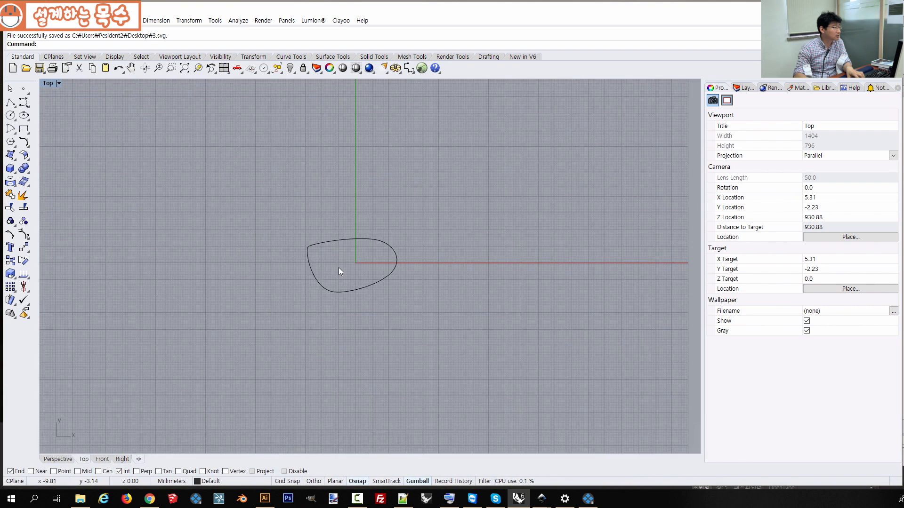
scroll(338, 268, up, 2)
click(440, 301)
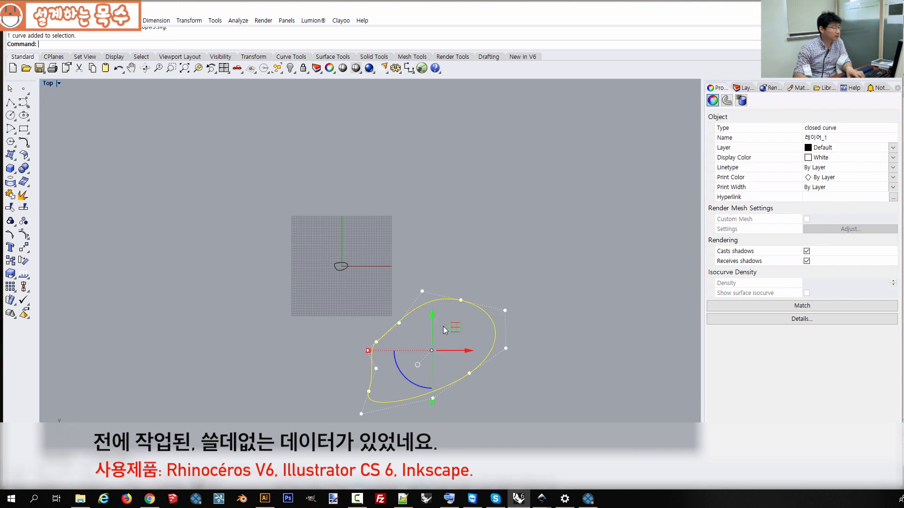
key(Delete)
Step: Move the closed curve's upper control point toward the green Y axis and clear the selection
scroll(358, 278, up, 5)
scroll(359, 275, up, 4)
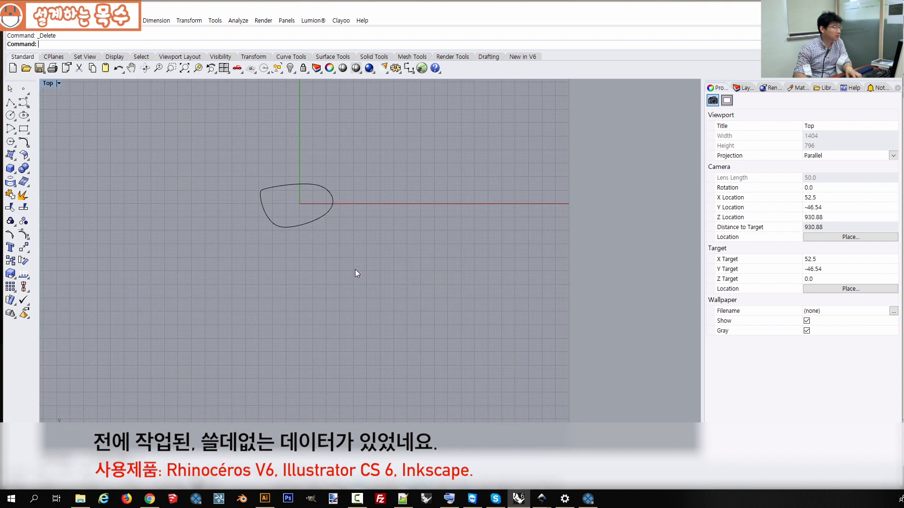
drag(302, 228, 388, 278)
scroll(382, 252, up, 18)
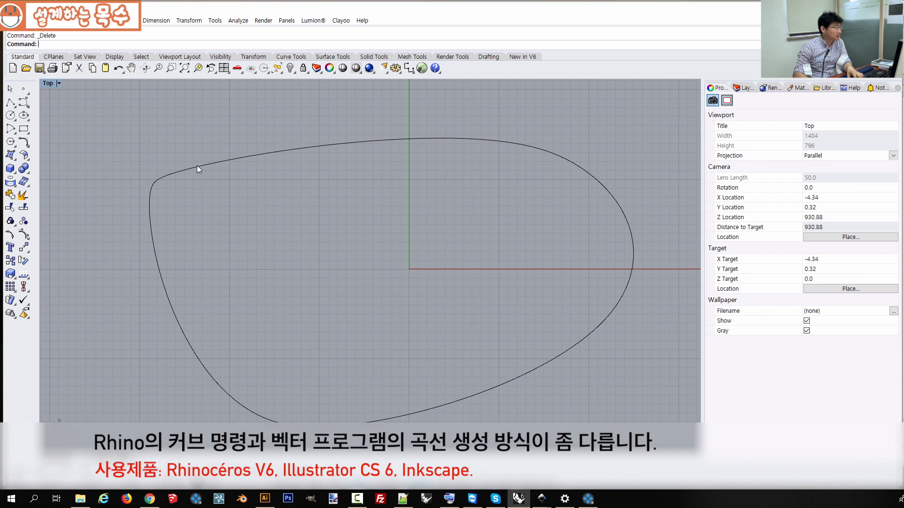
click(223, 161)
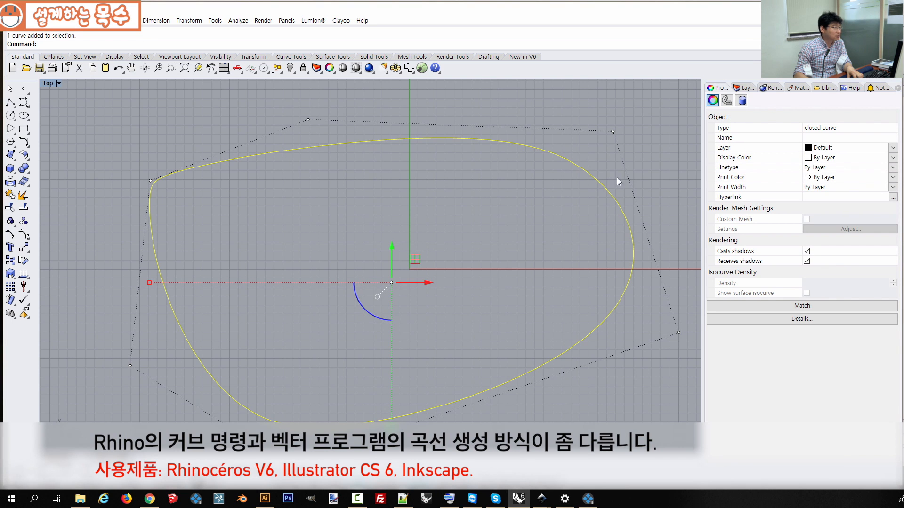
drag(283, 94, 353, 153)
drag(329, 122, 388, 148)
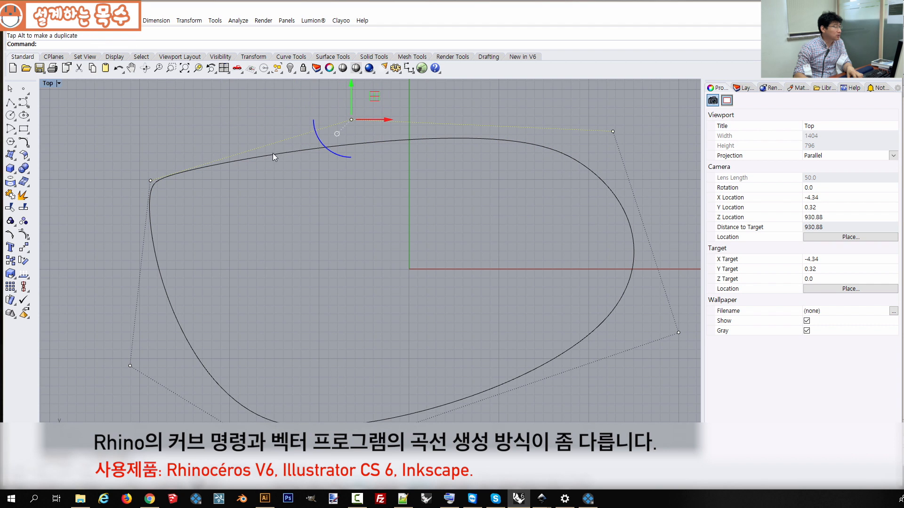
click(153, 101)
Step: Insert five knots into the closed curve, spread along its upper edge, right side and lower-right edge
click(247, 158)
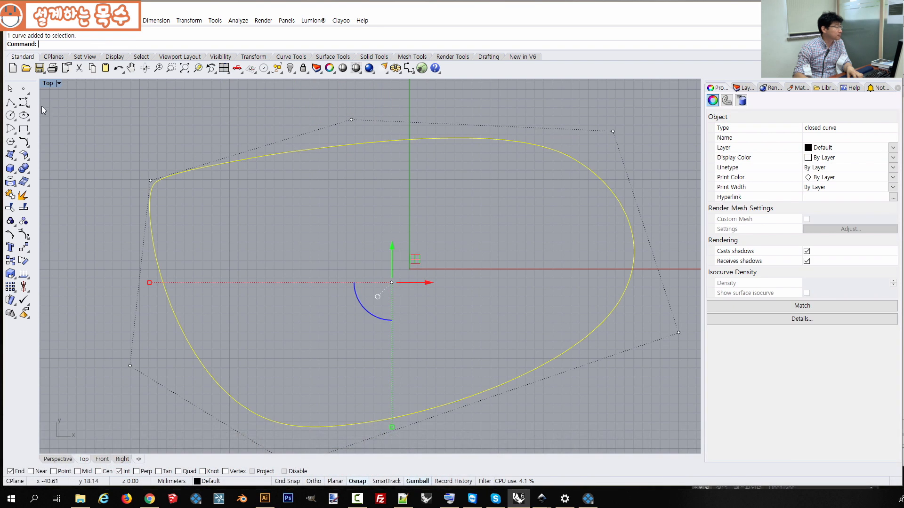
click(26, 104)
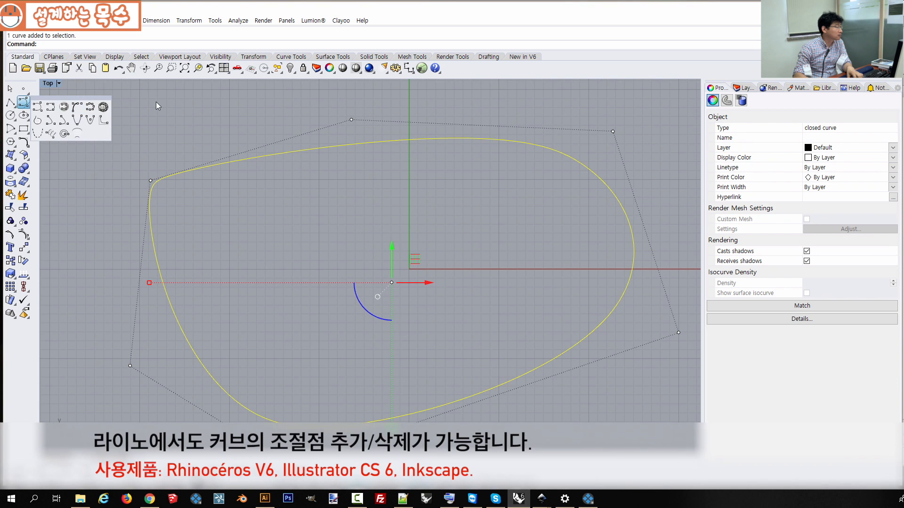
key(Escape)
click(187, 175)
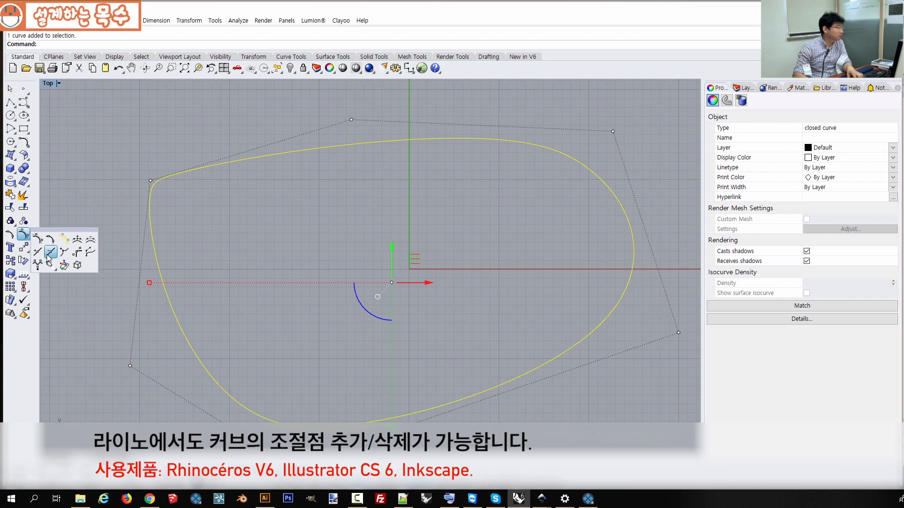
click(38, 255)
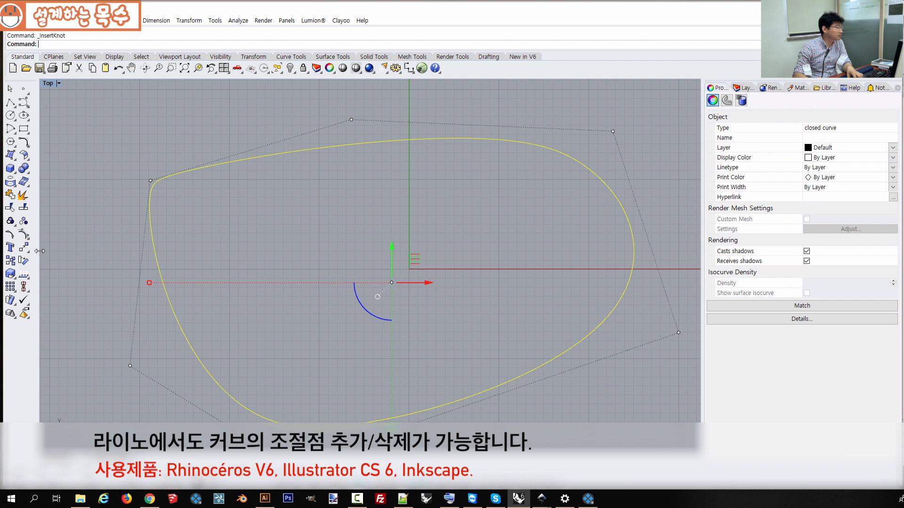
click(278, 154)
click(398, 140)
click(513, 141)
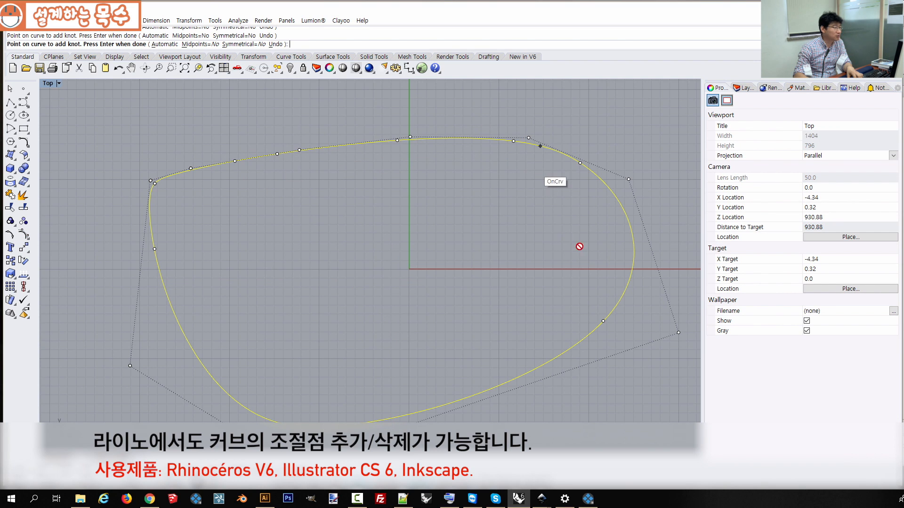
click(614, 309)
click(503, 382)
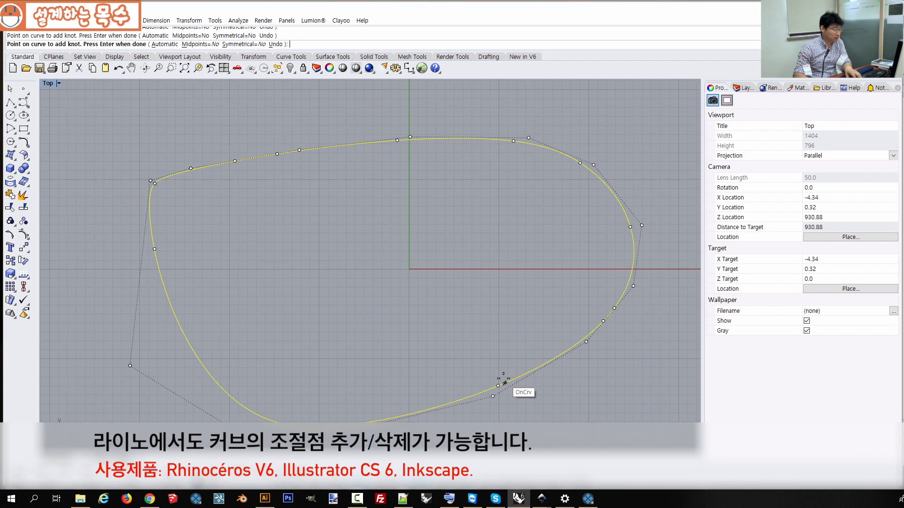
key(Return)
Step: Reshape the closed curve by raising one upper control point and pulling the points on either side of it inward to form two dents
drag(300, 150, 299, 117)
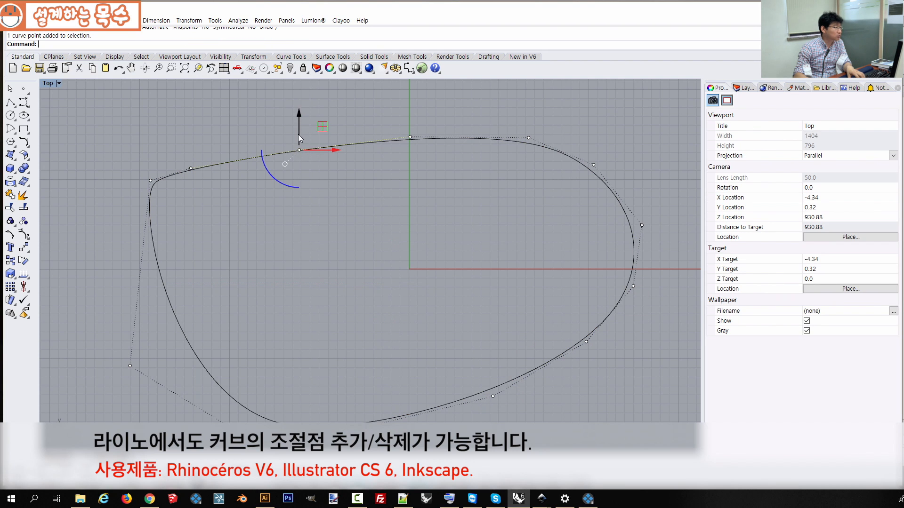
drag(191, 168, 302, 215)
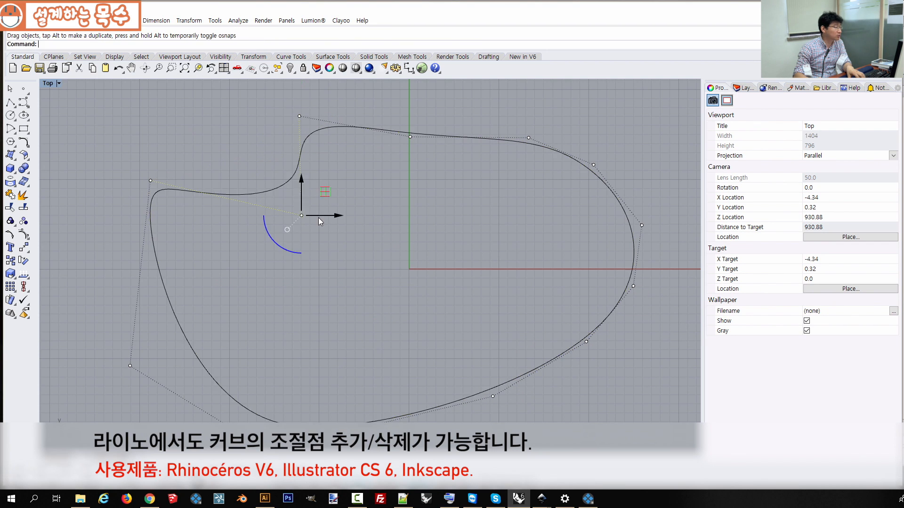
click(528, 138)
drag(528, 138, 527, 214)
key(Escape)
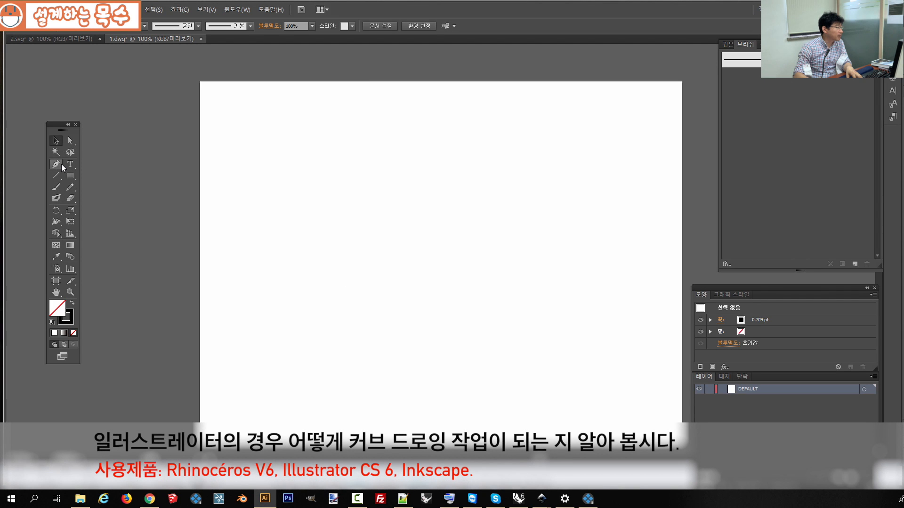
Step: Switch to Illustrator and draw a rounded closed path on the artboard with the Pen tool, using curved anchor points
drag(62, 165, 95, 164)
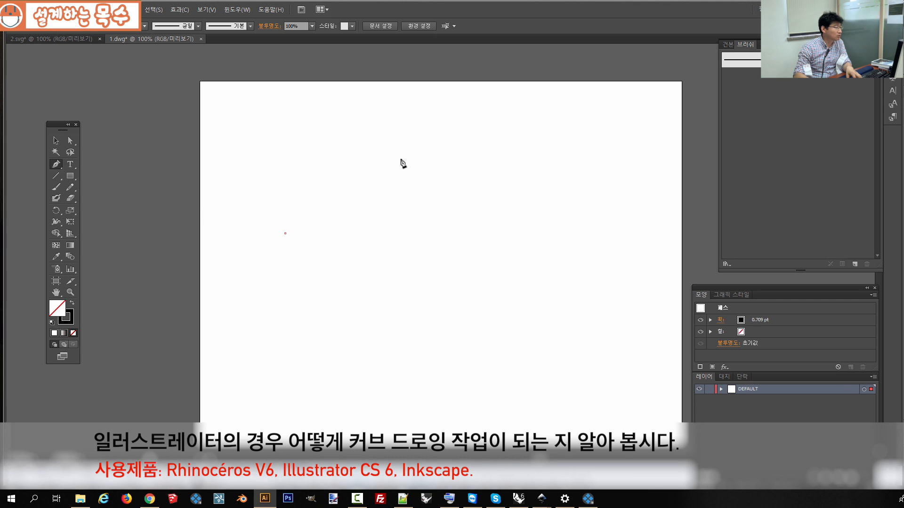
drag(478, 139, 528, 151)
drag(600, 170, 623, 220)
drag(517, 336, 439, 377)
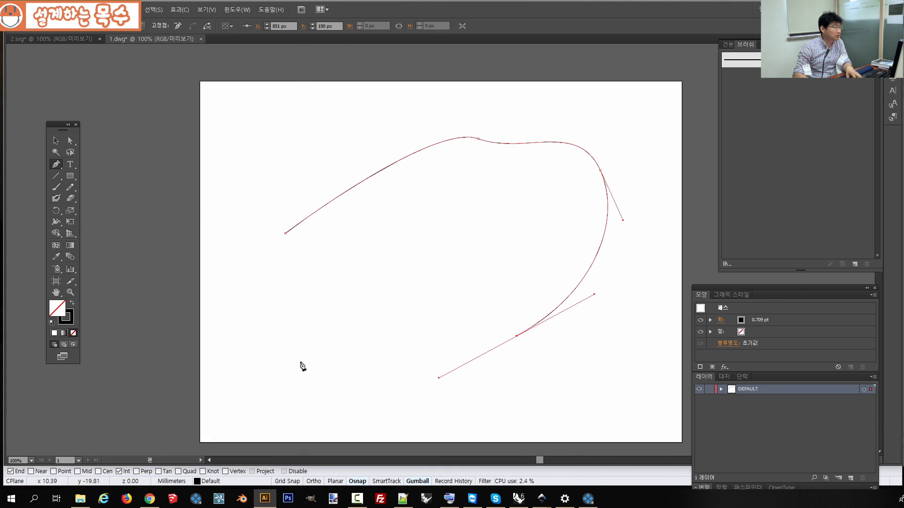
drag(300, 361, 279, 295)
click(286, 234)
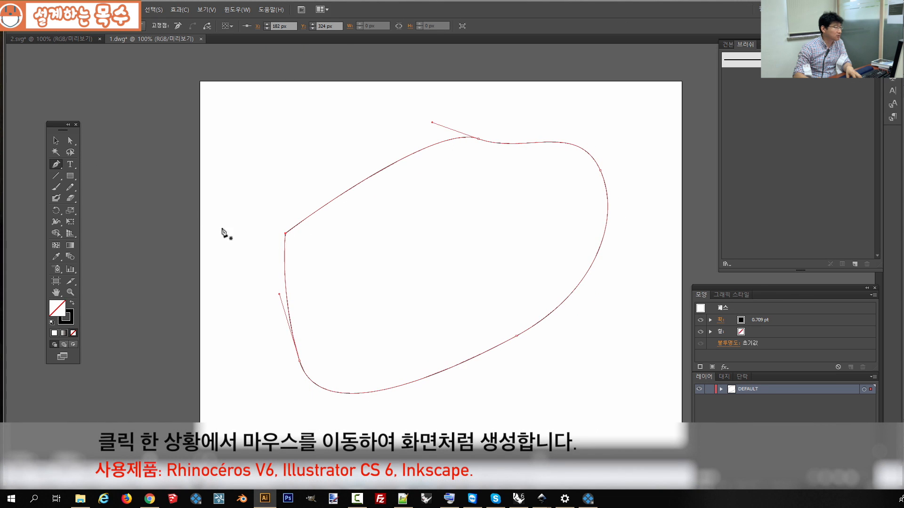
Step: Nudge the closed path slightly and convert its left corner anchor point into a smooth one
click(61, 142)
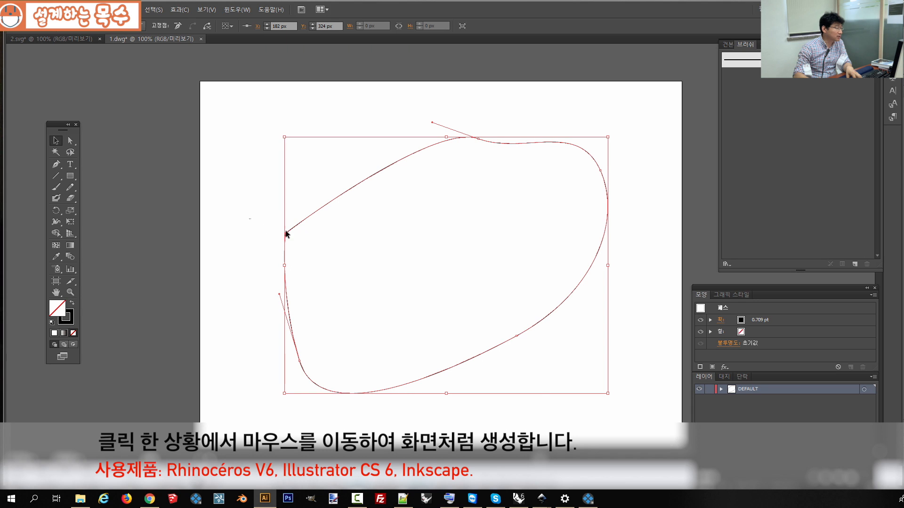
click(291, 226)
mouse_move(293, 228)
mouse_down()
mouse_move(312, 252)
mouse_move(286, 236)
mouse_up()
click(74, 142)
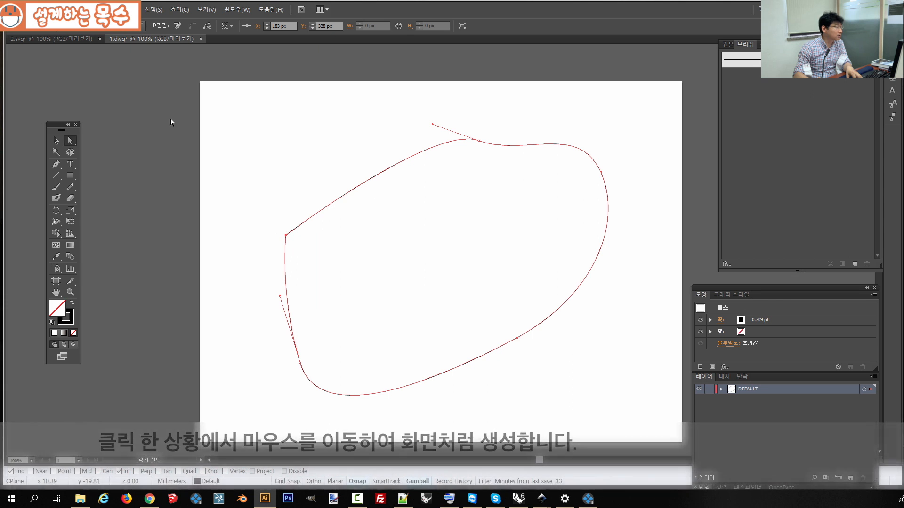
click(97, 31)
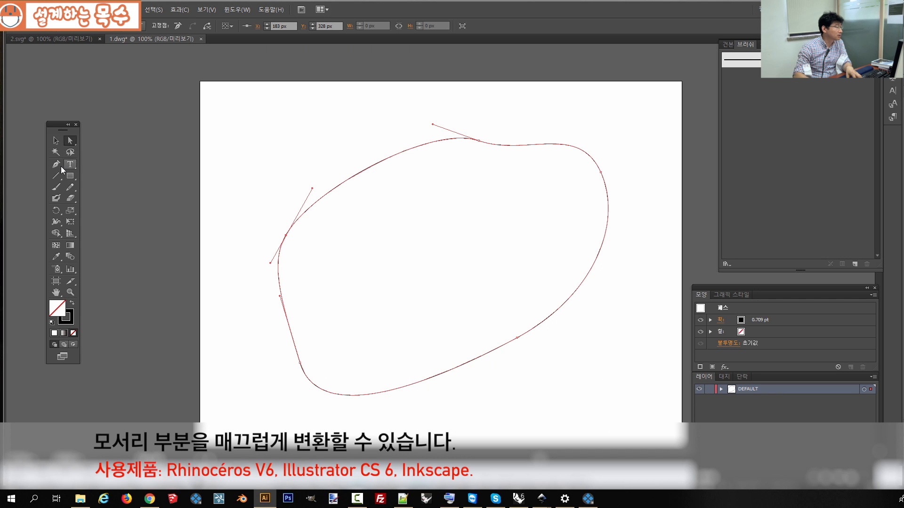
Step: Add anchor points along the path's upper-left edge and one on its right side
click(58, 166)
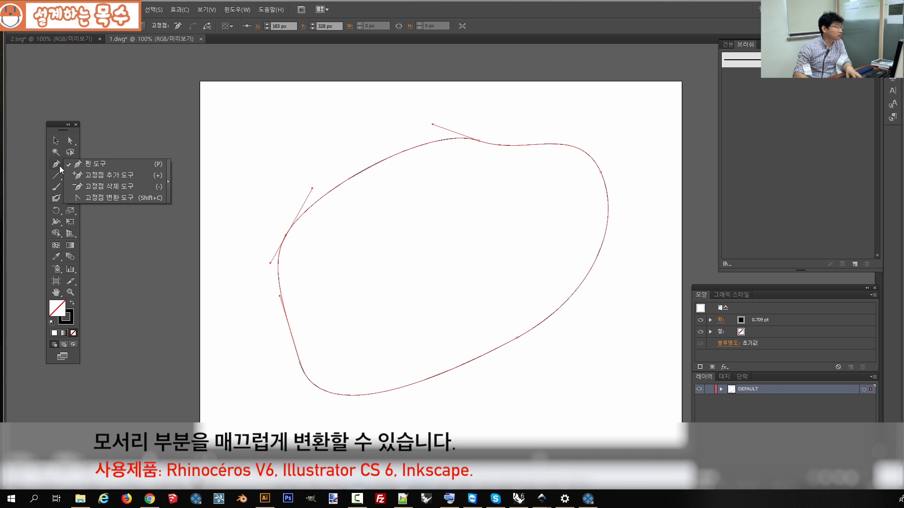
click(122, 176)
click(330, 192)
click(357, 172)
click(389, 155)
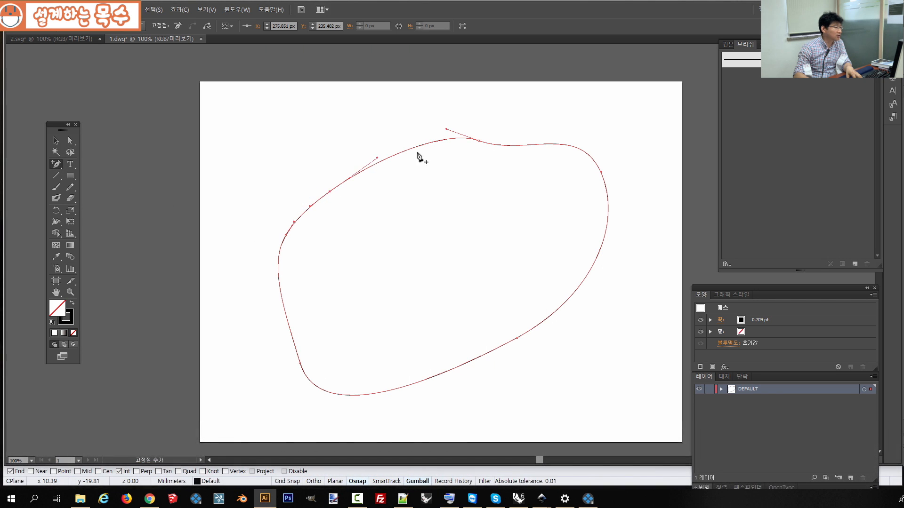
click(420, 145)
click(444, 139)
click(465, 136)
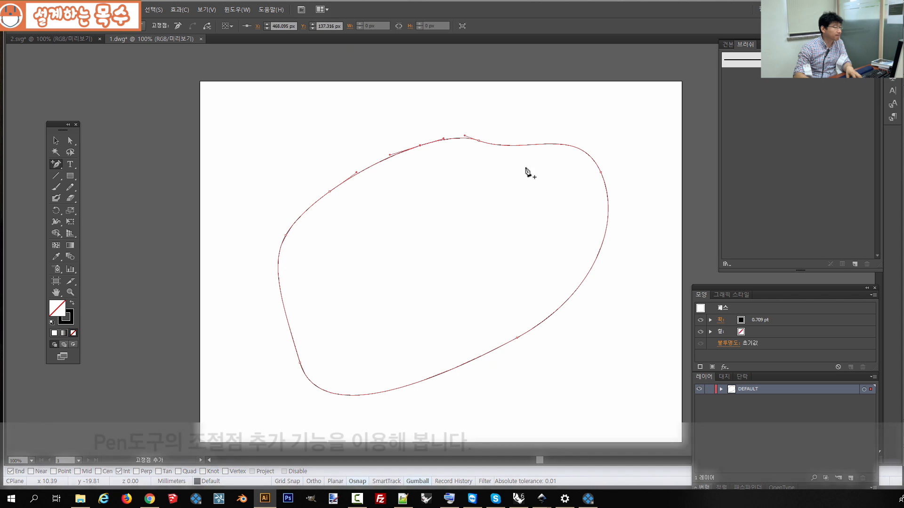
click(609, 197)
click(542, 250)
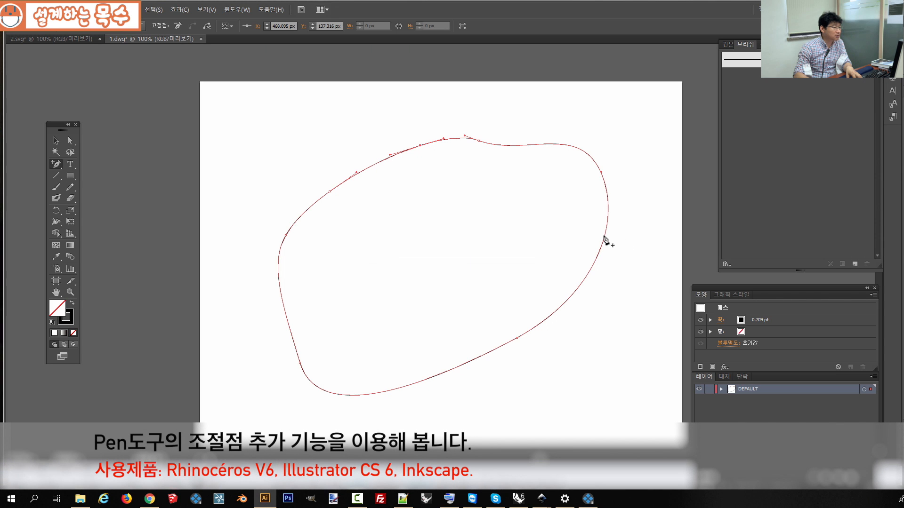
Step: Move the added upper-left anchor and the added right-side anchor inward to dent the path, and clear the selection
click(56, 141)
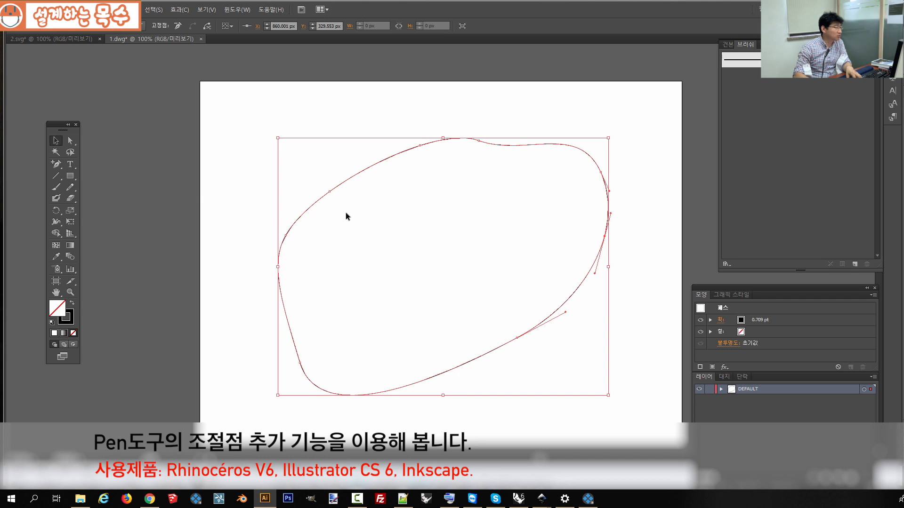
click(328, 193)
key(a)
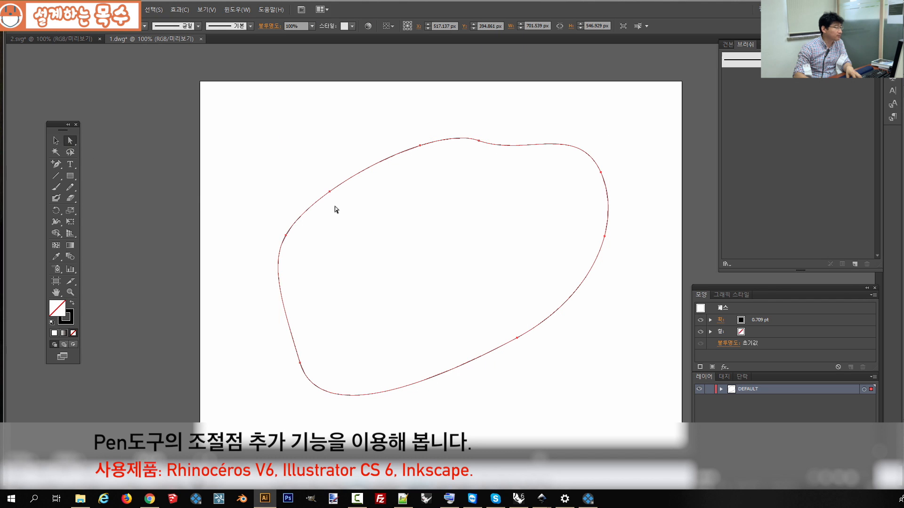
click(329, 193)
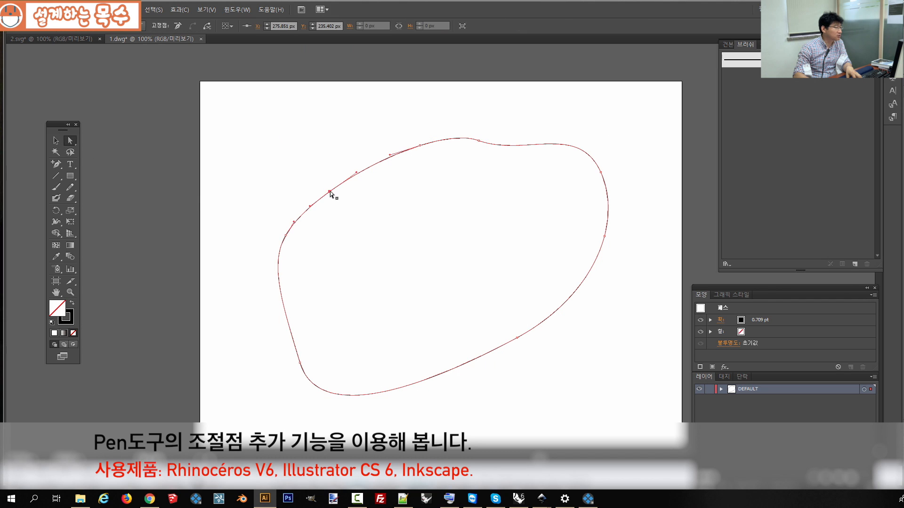
drag(331, 194, 394, 271)
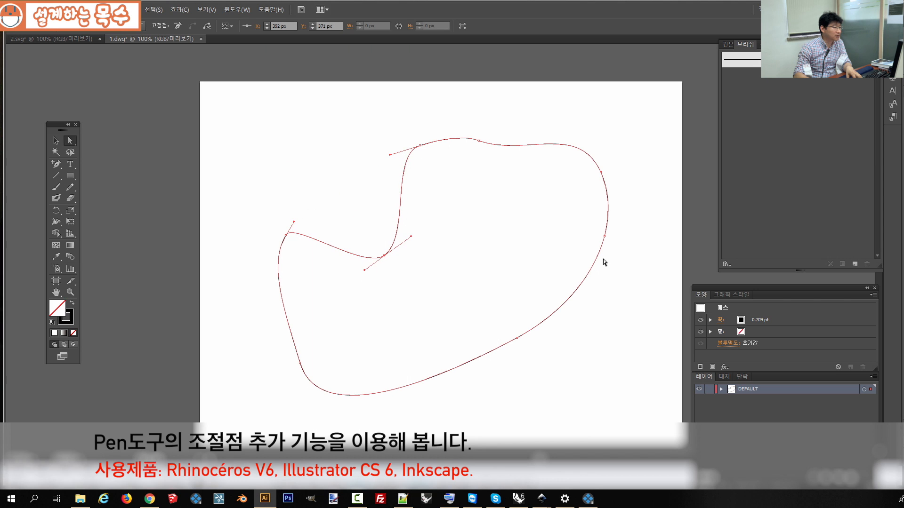
drag(605, 238, 502, 246)
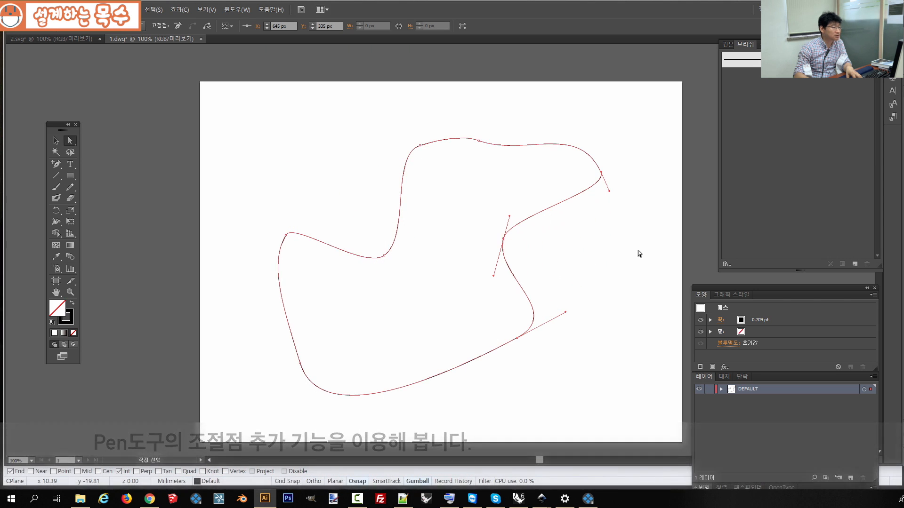
click(463, 270)
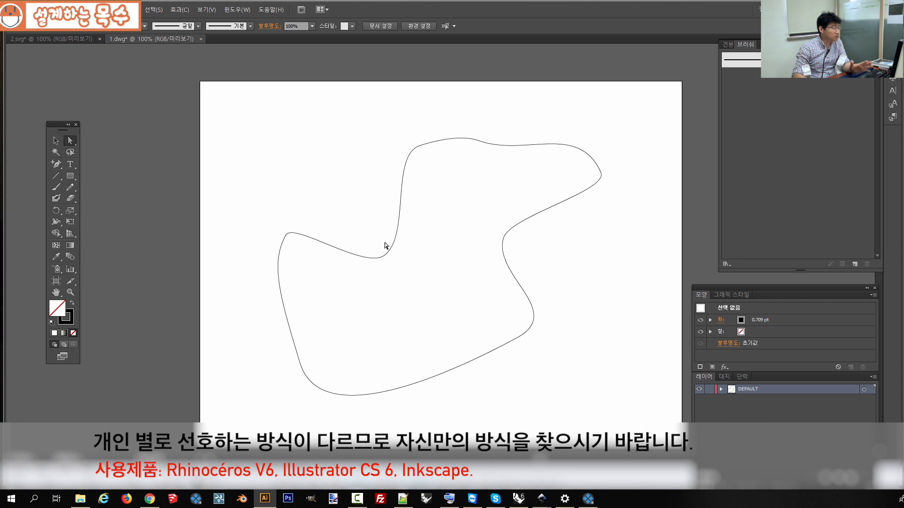
Step: Switch to Rhino, shift the closed curve's topmost control point slightly away from the Y axis, and hide the control points
click(518, 499)
click(294, 182)
key(F10)
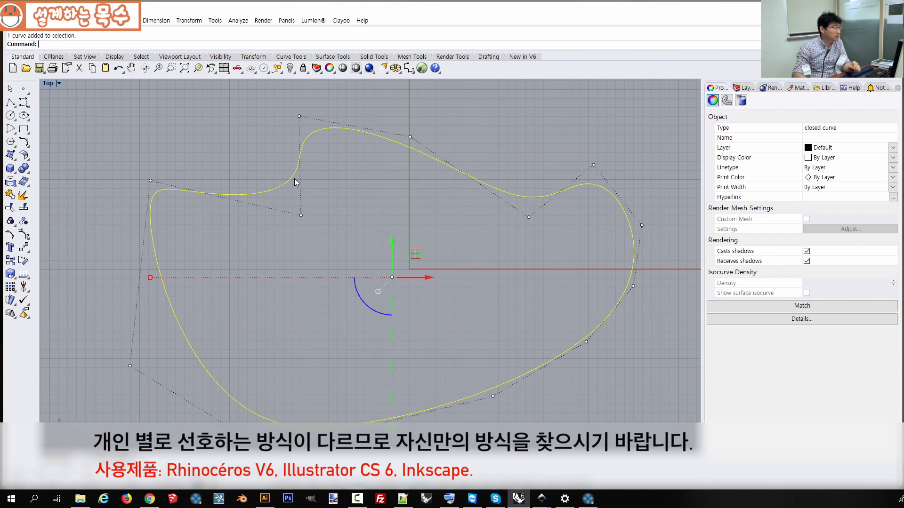
click(300, 116)
mouse_move(338, 118)
mouse_down()
mouse_move(452, 124)
mouse_move(332, 120)
mouse_up()
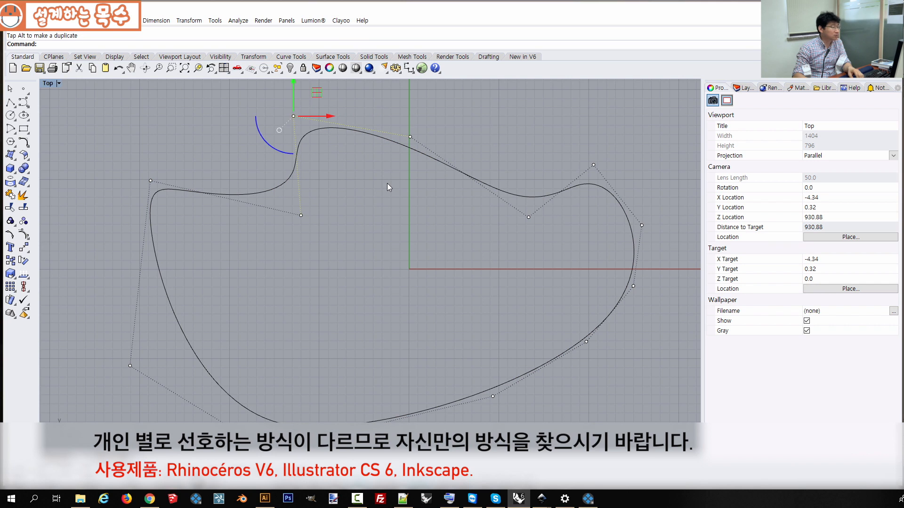
key(Escape)
key(Escape)
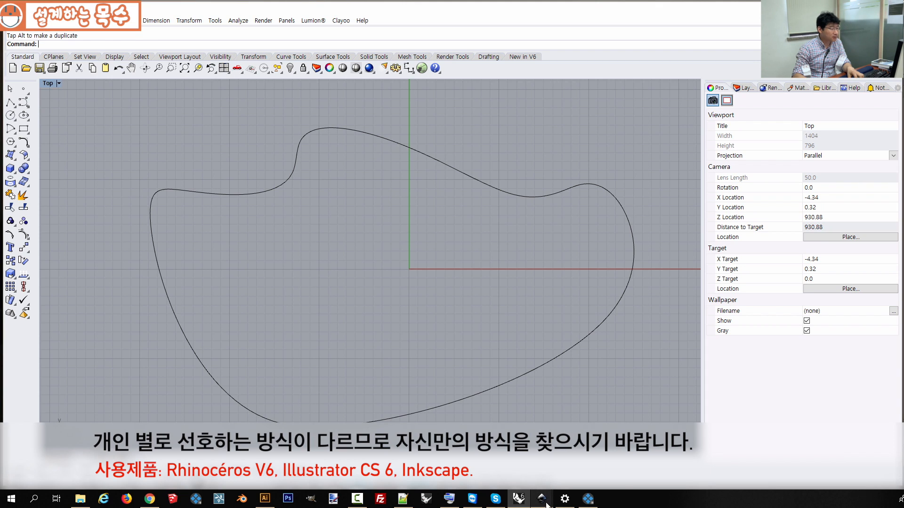
Step: Switch to Illustrator and select the steep upper-left segment of the path to examine its direction handles
click(265, 499)
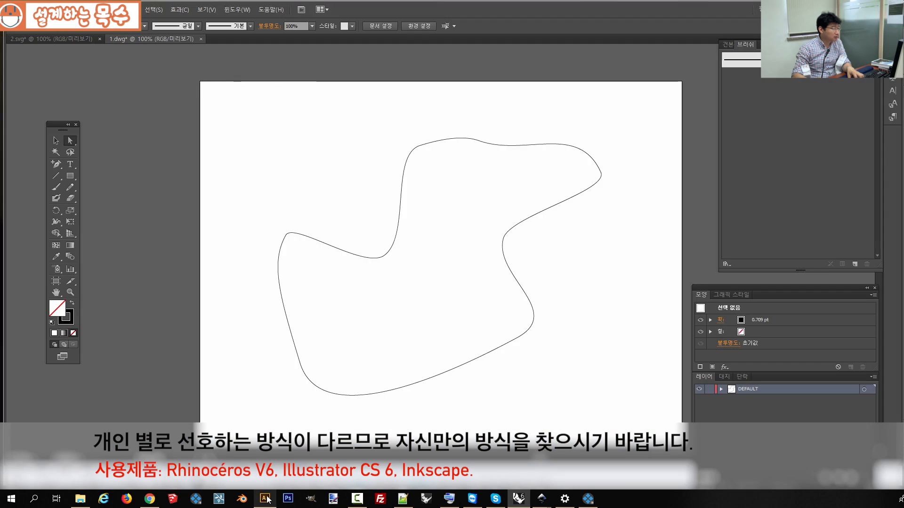
click(405, 174)
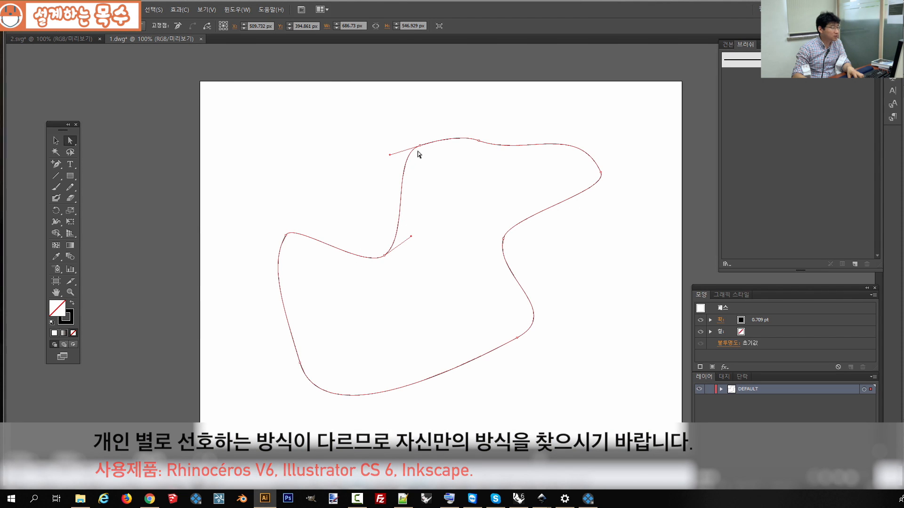
click(519, 499)
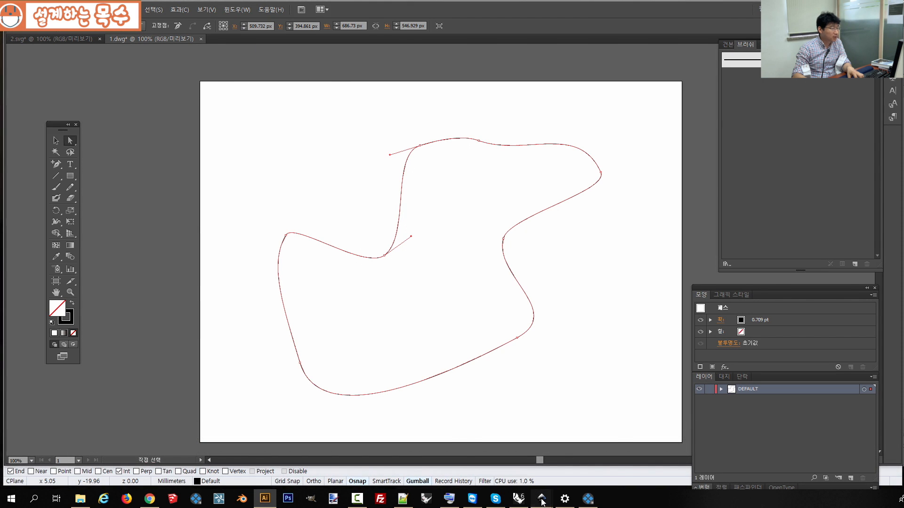
Step: Switch to Inkscape and draw a closed, four-node curved path about 639 × 624 px on the page with the Pen tool
mouse_move(542, 500)
click(518, 466)
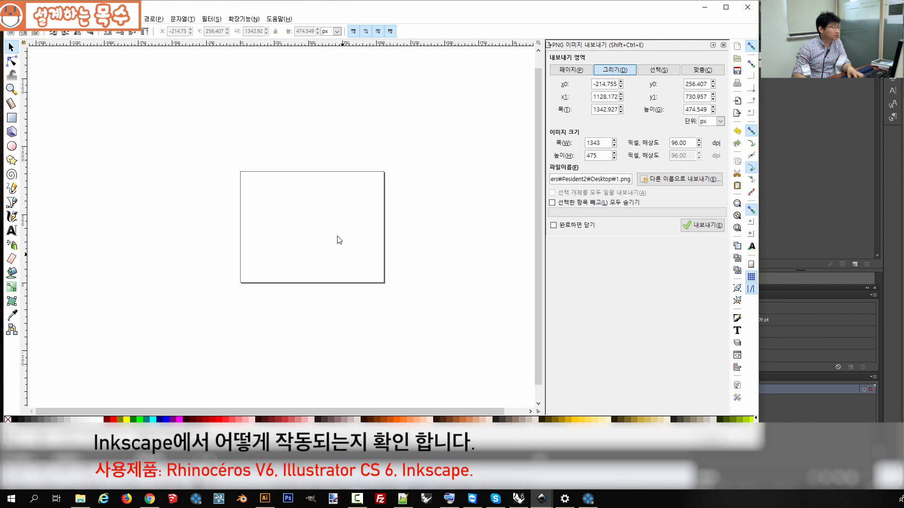
click(12, 89)
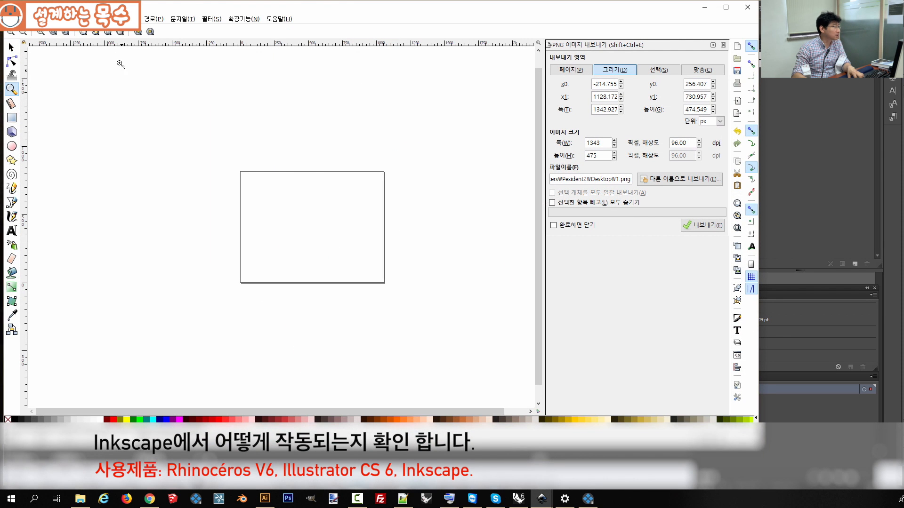
click(53, 32)
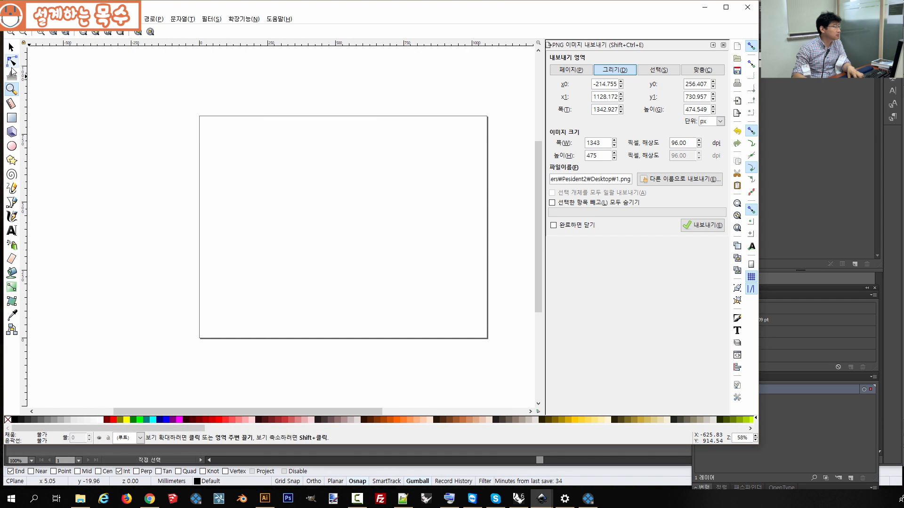
click(12, 203)
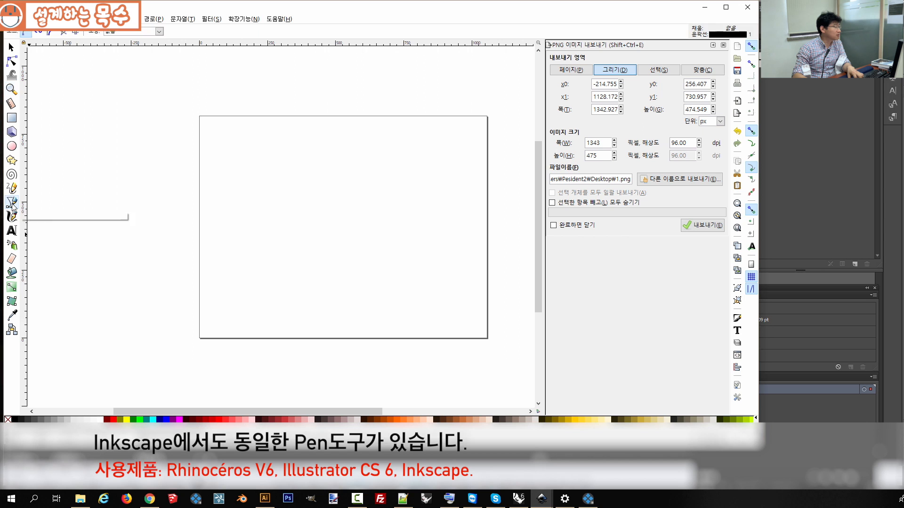
click(253, 226)
drag(355, 161, 396, 180)
drag(396, 262, 345, 290)
drag(244, 307, 250, 239)
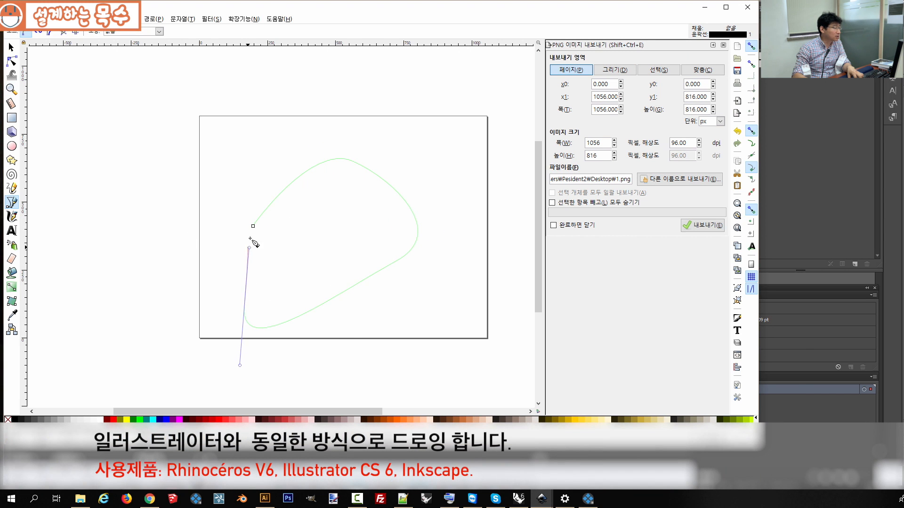
click(253, 226)
click(11, 47)
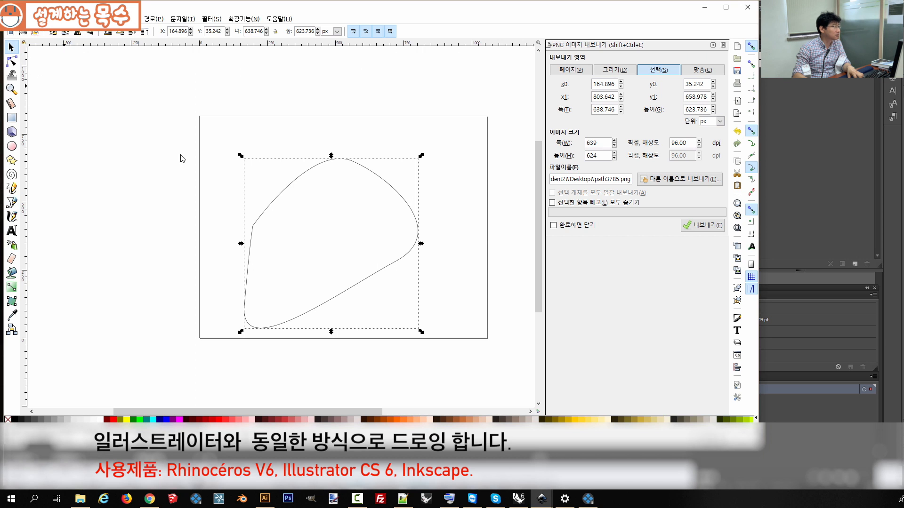
Step: Move the path's sharp left starting node slightly inward and make it an auto-smooth node
click(11, 61)
click(253, 226)
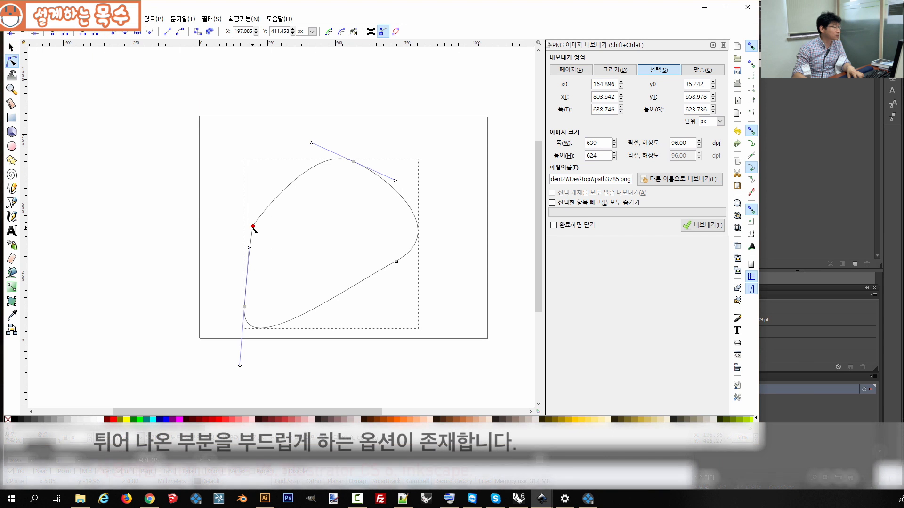
mouse_move(253, 227)
mouse_down()
mouse_move(246, 217)
mouse_move(268, 233)
mouse_up()
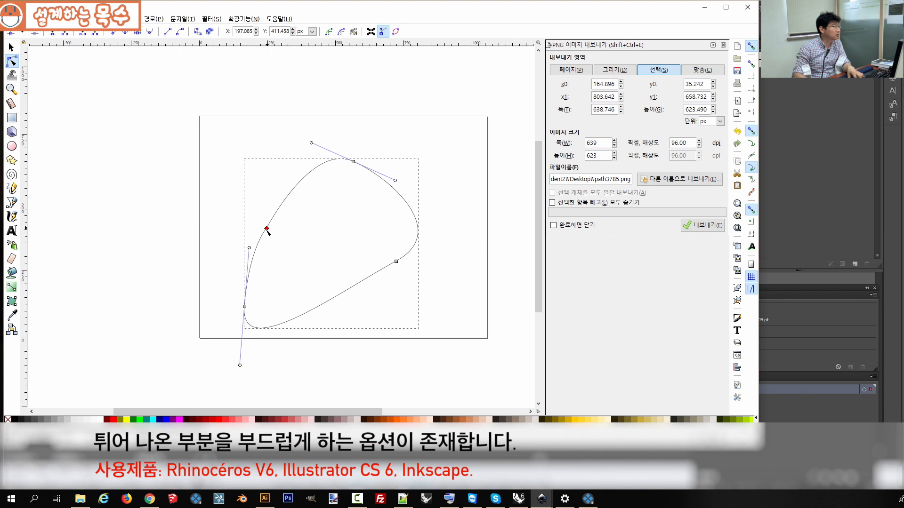
click(151, 34)
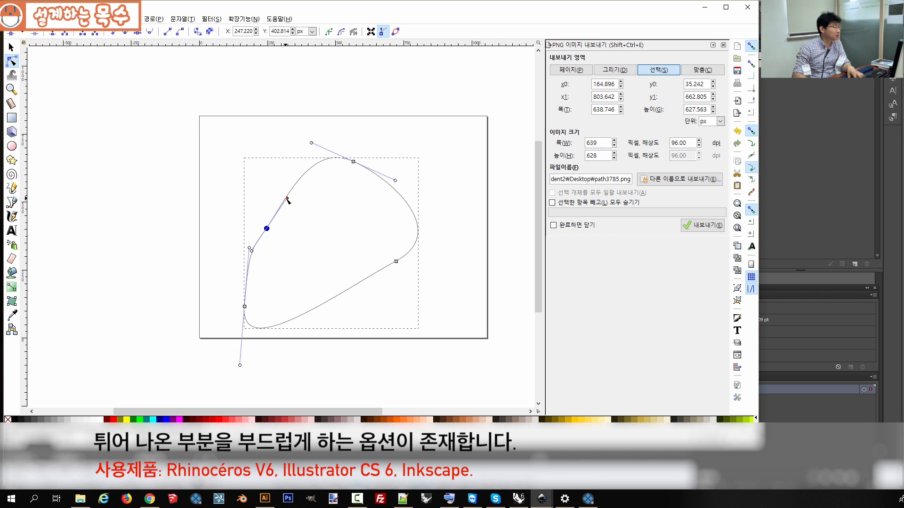
Step: Shorten the left node's upper handle, and shift that node together with the top node up and to the right
drag(288, 198, 273, 222)
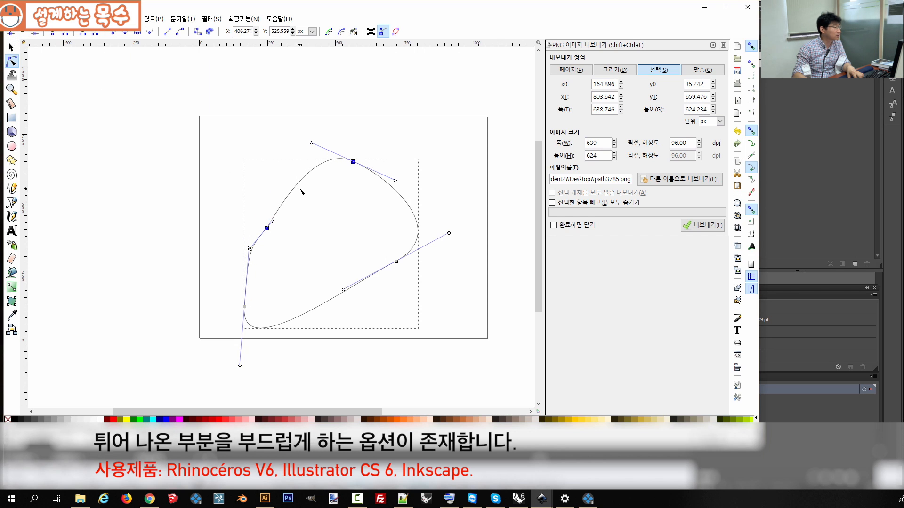
drag(353, 162, 363, 147)
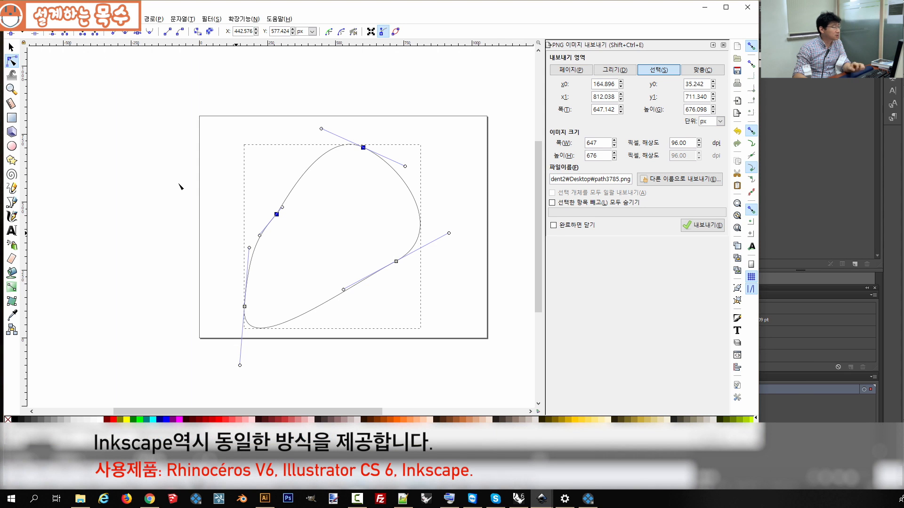
Step: Switch to Illustrator and clear the path selection
click(265, 500)
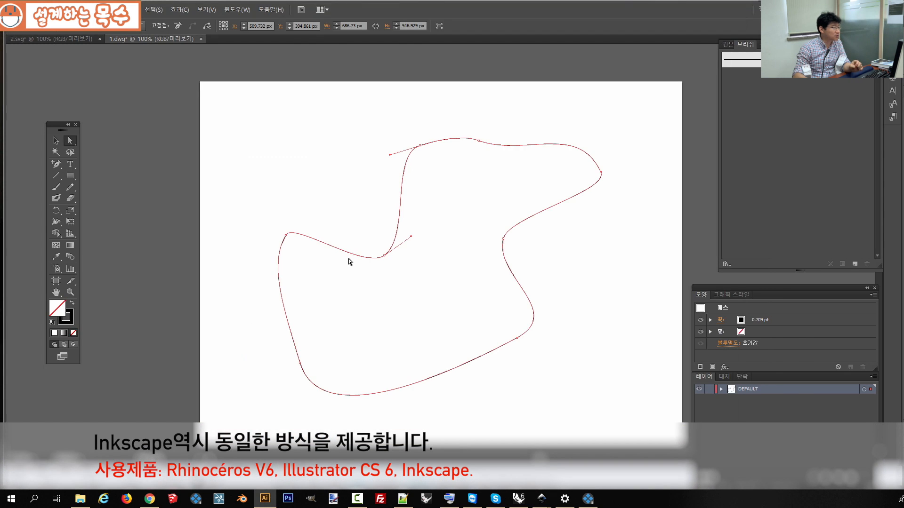
click(236, 149)
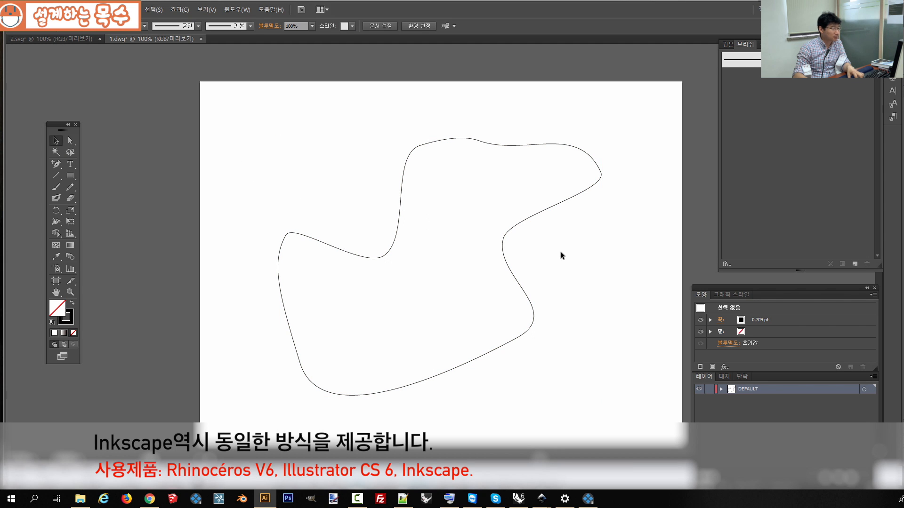
Step: Switch to Rhino, restore the four-view layout, and draw a control-point curve rising from inside the closed curve and bending sideways in the Front view
click(518, 500)
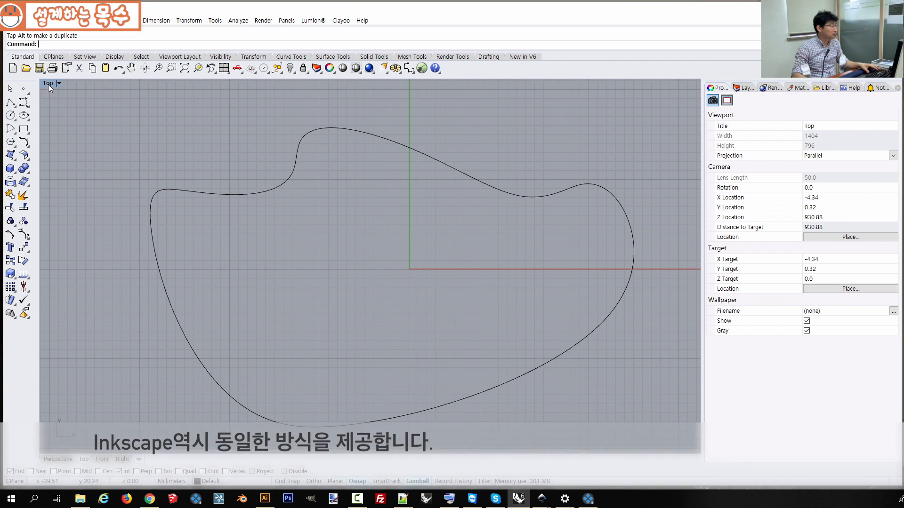
double_click(48, 84)
drag(200, 190, 162, 178)
click(23, 103)
click(195, 187)
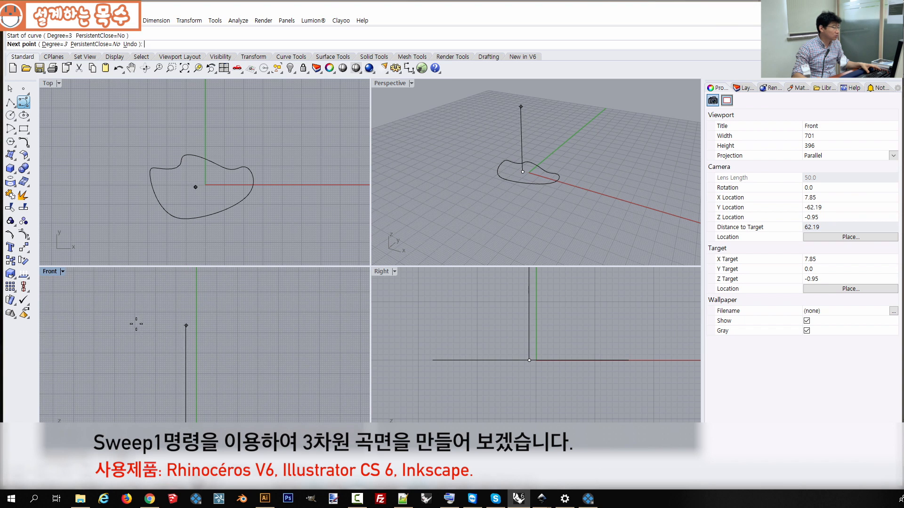
click(126, 307)
drag(126, 307, 110, 391)
scroll(133, 336, down, 8)
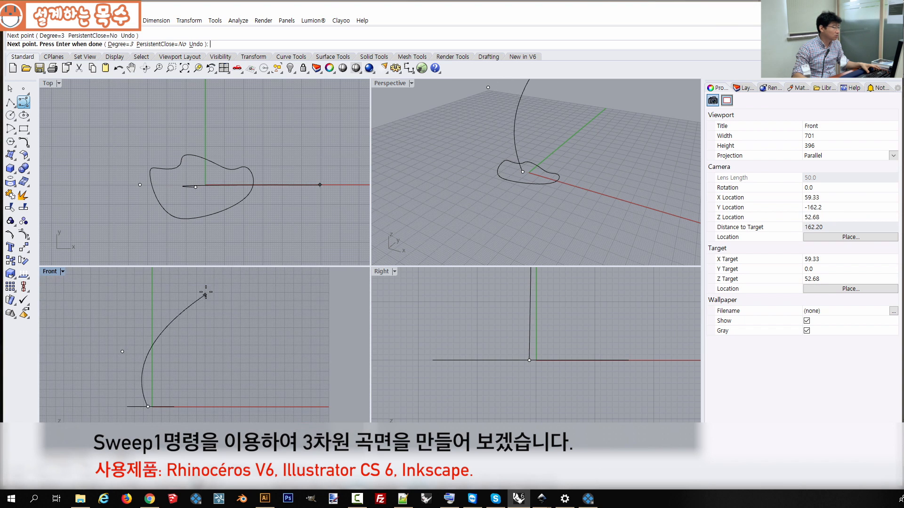
click(205, 285)
key(Return)
Step: Sweep the closed curve along the rising curve with Sweep 1 Rail, using the Freeform frame style and unchanged cross sections
click(526, 175)
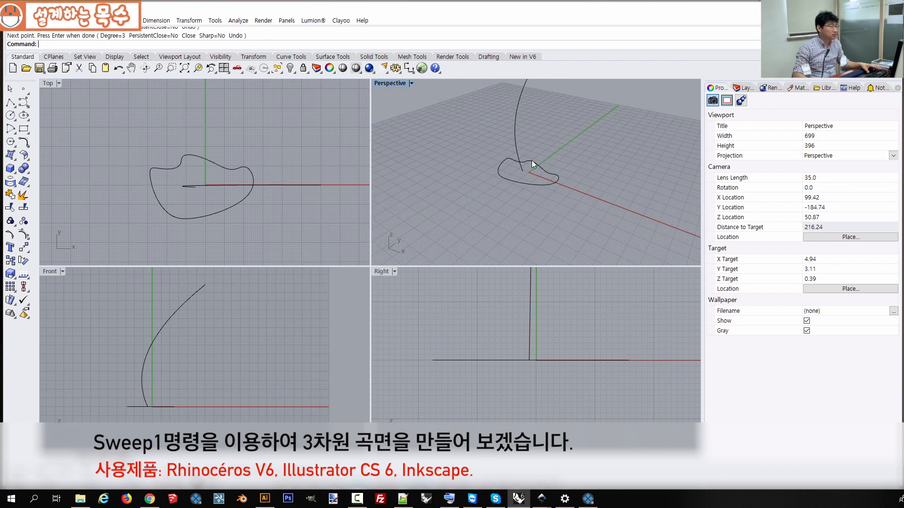
double_click(391, 84)
scroll(352, 237, down, 5)
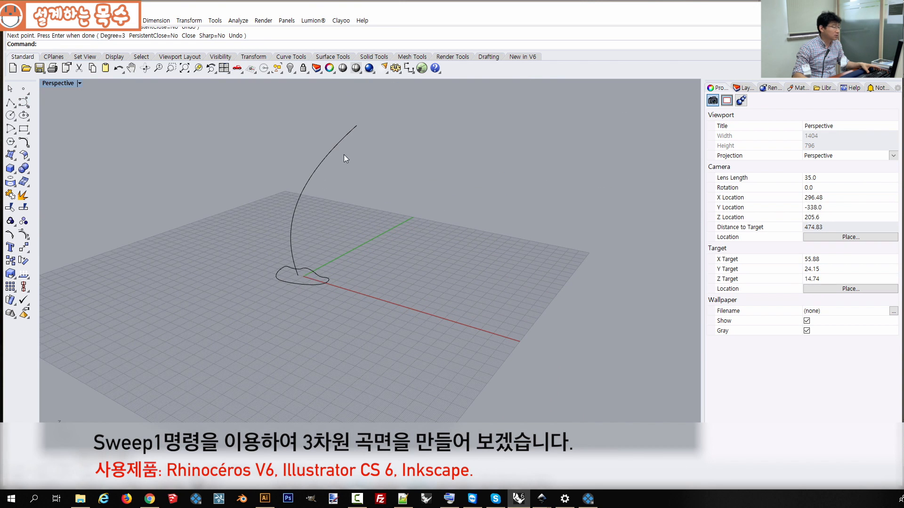
scroll(327, 205, up, 3)
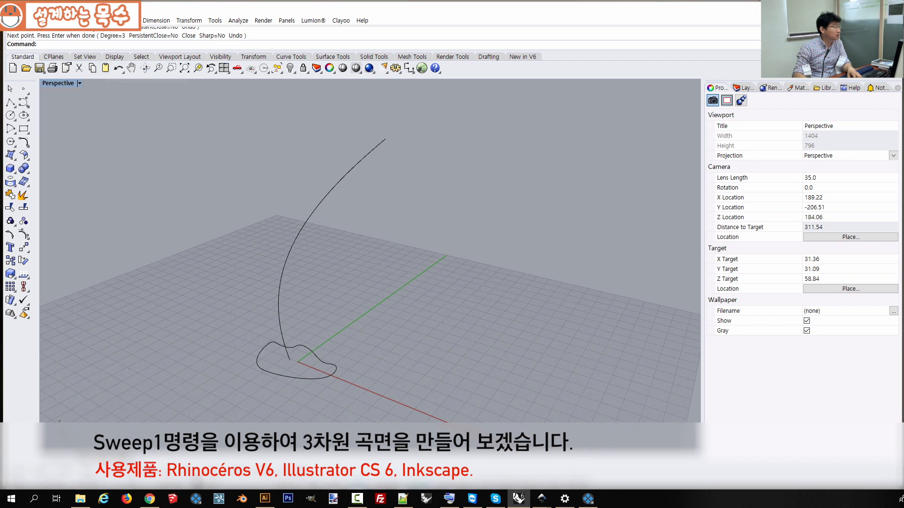
click(85, 20)
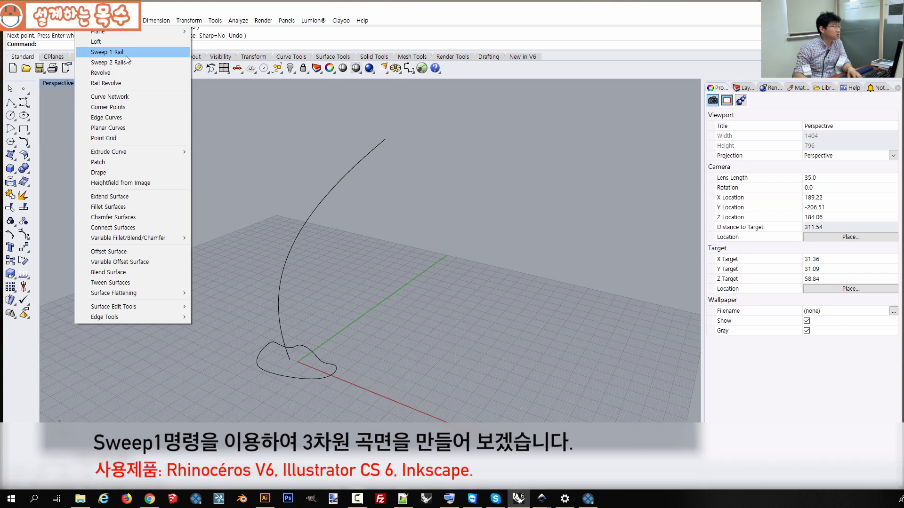
click(124, 53)
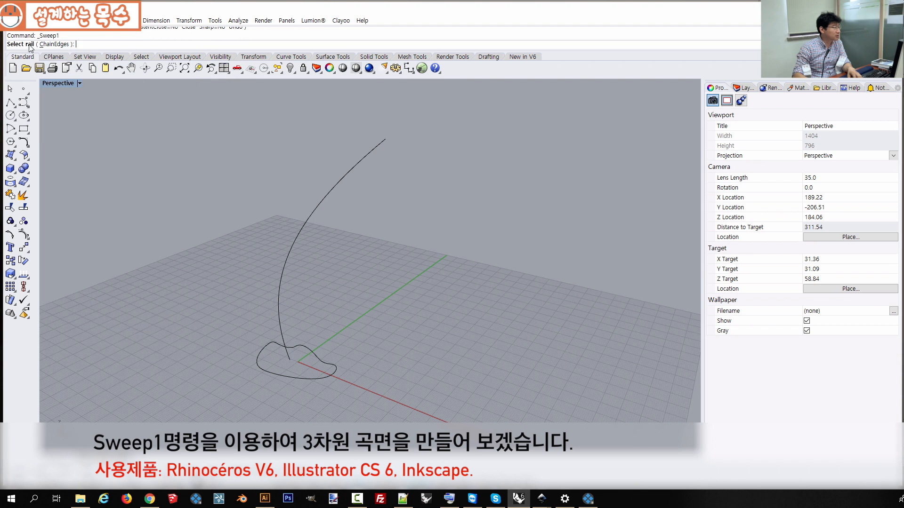
click(278, 318)
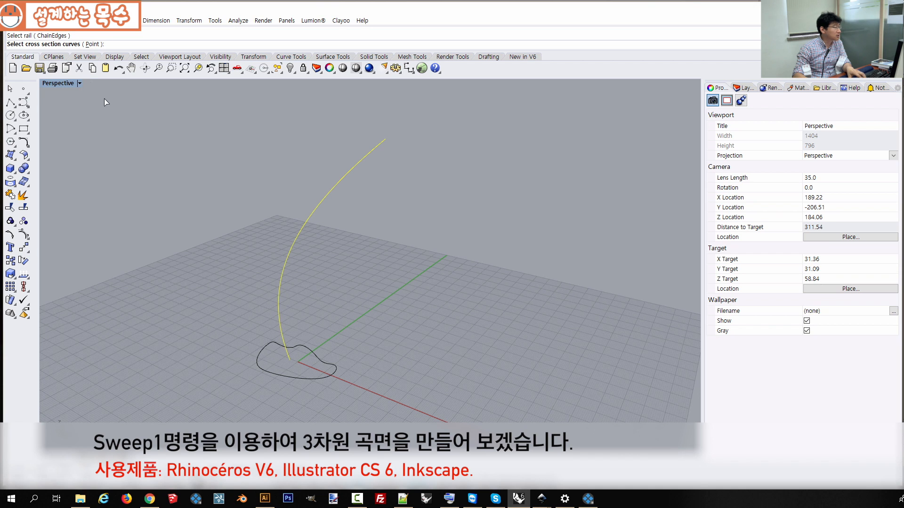
click(261, 351)
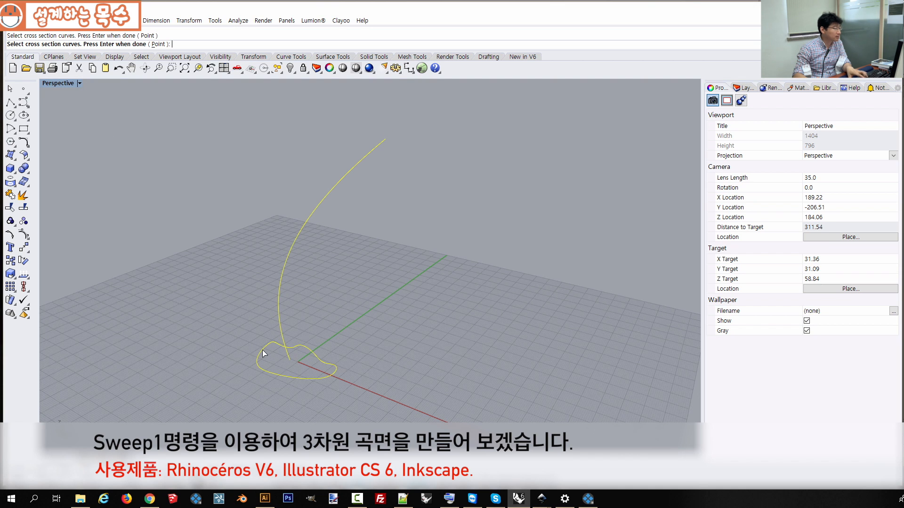
key(Return)
key(Return)
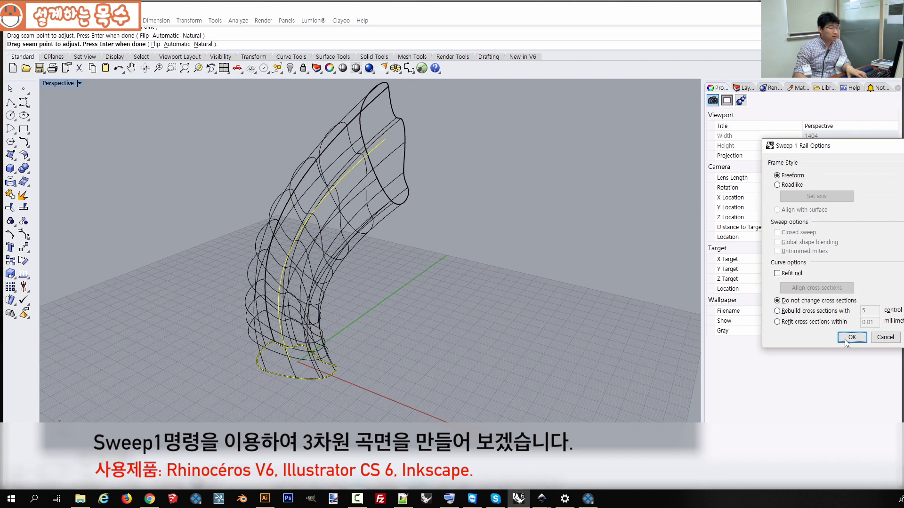
click(852, 337)
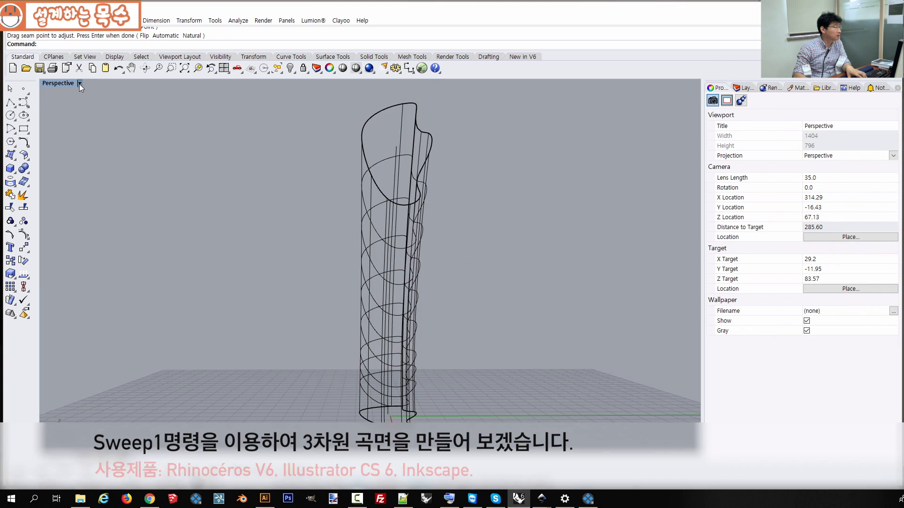
Step: Set the Perspective view to shaded display and turn on the swept surface's control points
click(79, 84)
click(78, 121)
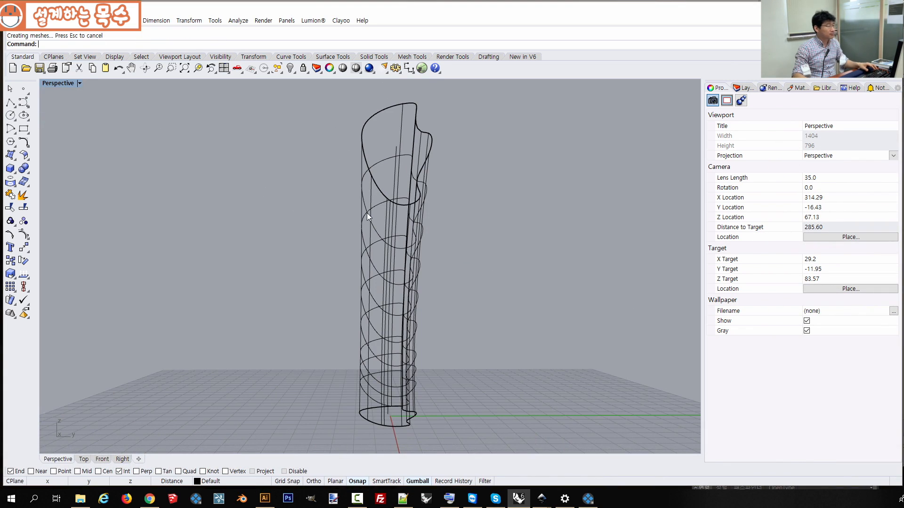
mouse_move(452, 226)
mouse_down()
mouse_move(468, 228)
mouse_move(312, 288)
mouse_move(147, 197)
mouse_move(294, 188)
mouse_move(240, 206)
mouse_move(355, 240)
mouse_move(254, 229)
mouse_move(301, 185)
mouse_move(326, 244)
mouse_move(344, 251)
mouse_move(365, 222)
mouse_move(381, 261)
mouse_move(421, 286)
mouse_move(587, 284)
mouse_up()
click(303, 188)
scroll(302, 189, up, 5)
click(24, 233)
Step: Pull three control points outward on one side of the swept surface, in its upper part, lower middle and near the base, to form bulges
click(381, 262)
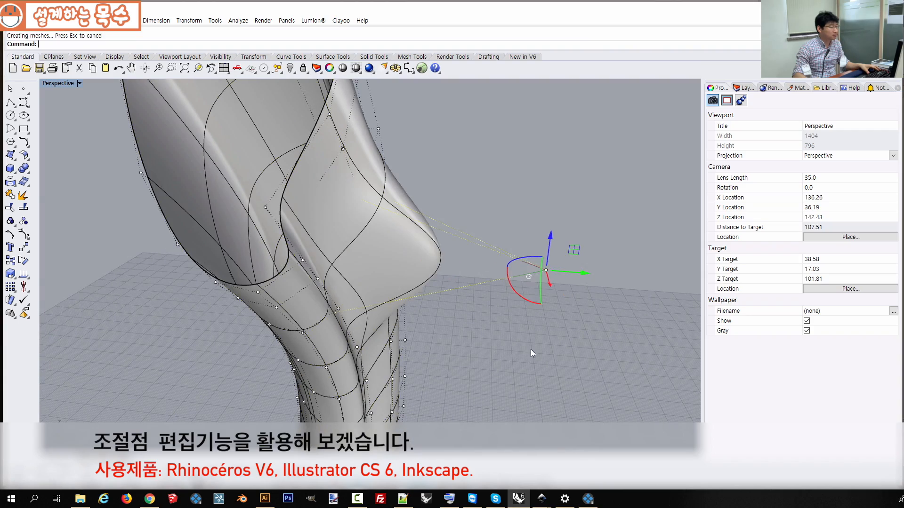
click(530, 350)
drag(530, 350, 358, 258)
drag(444, 278, 419, 312)
drag(514, 307, 453, 328)
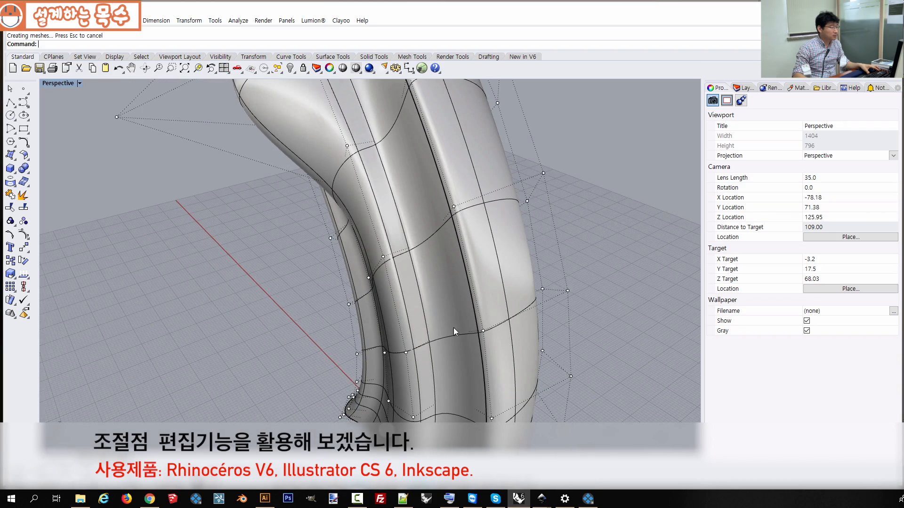
click(384, 352)
drag(283, 380, 215, 430)
drag(343, 309, 451, 263)
scroll(451, 264, down, 6)
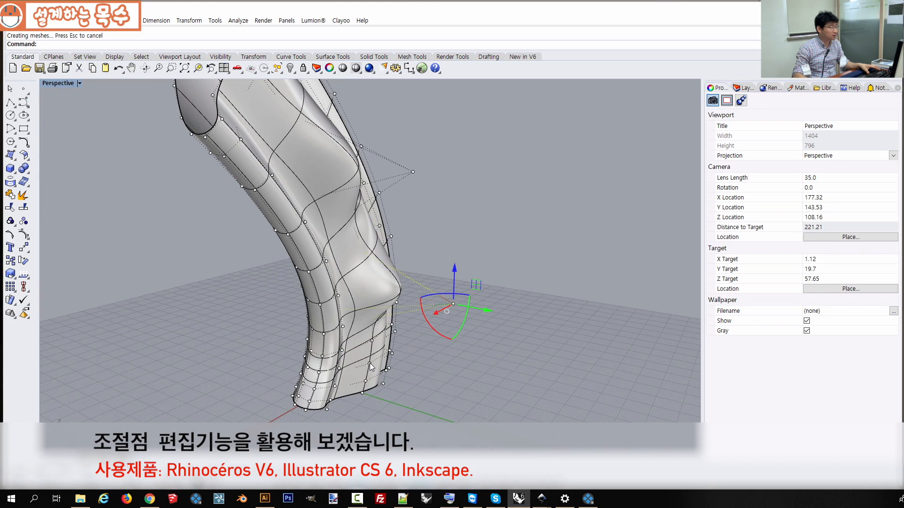
drag(369, 363, 470, 392)
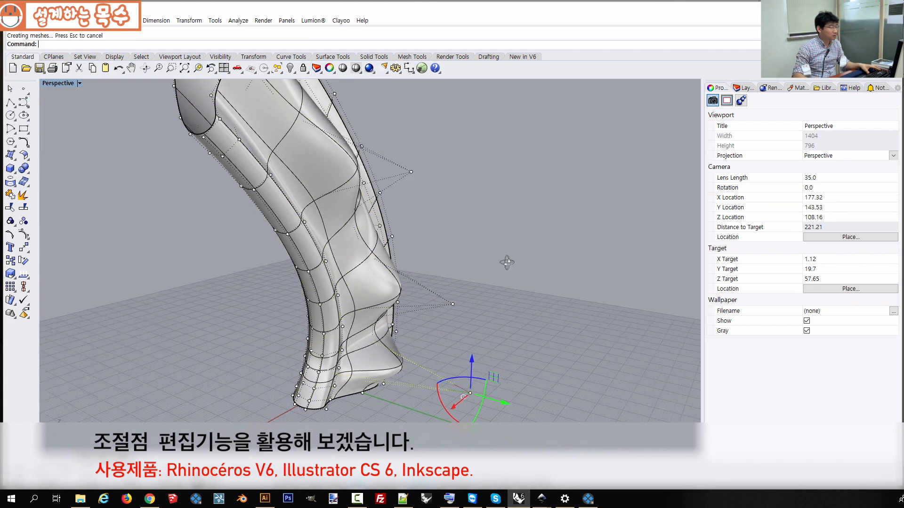
Step: Examine the deformed surface and its bulges from several sides, including from below and from above
drag(507, 263, 127, 100)
drag(485, 218, 204, 246)
drag(601, 219, 427, 241)
drag(344, 230, 348, 257)
scroll(432, 229, down, 2)
drag(410, 273, 349, 277)
scroll(374, 259, down, 2)
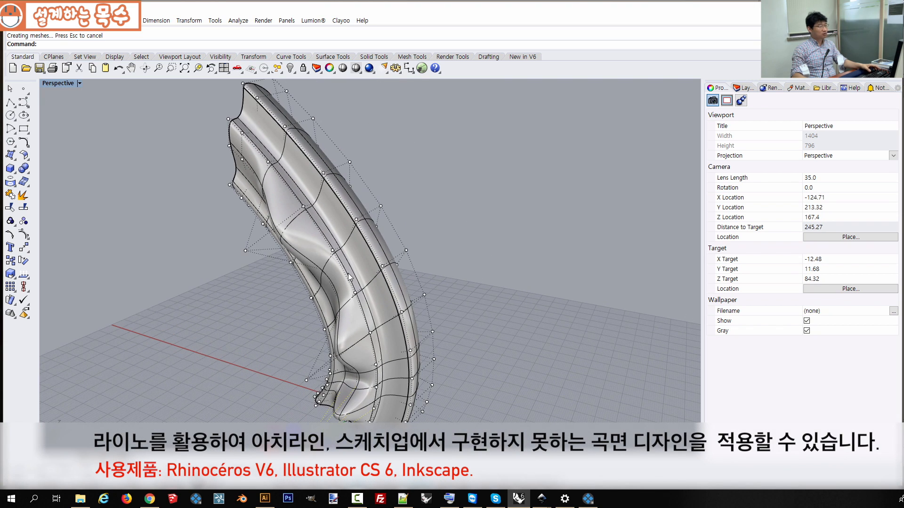
scroll(371, 302, up, 2)
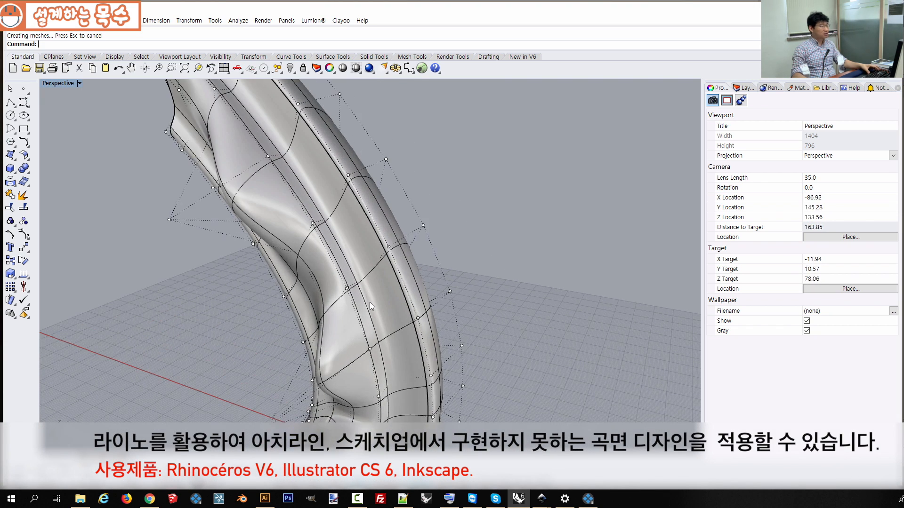
drag(386, 296, 416, 221)
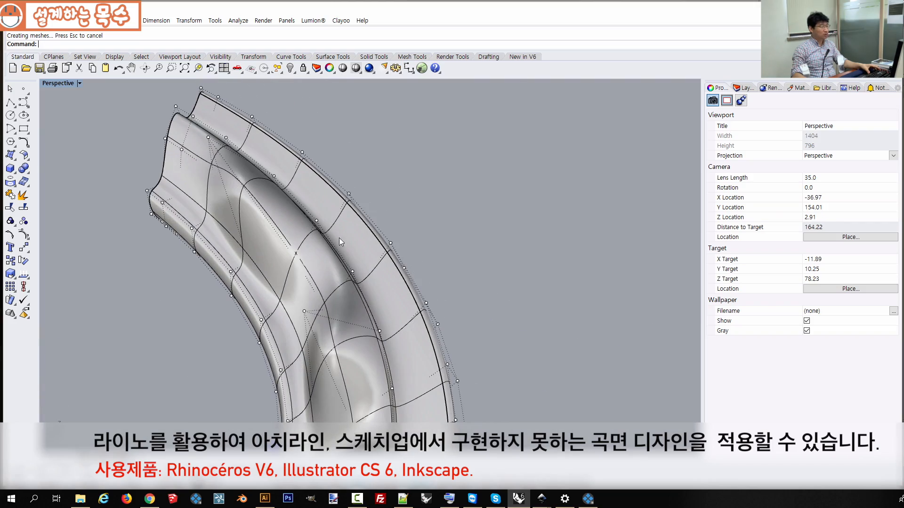
drag(339, 238, 494, 348)
drag(391, 317, 341, 252)
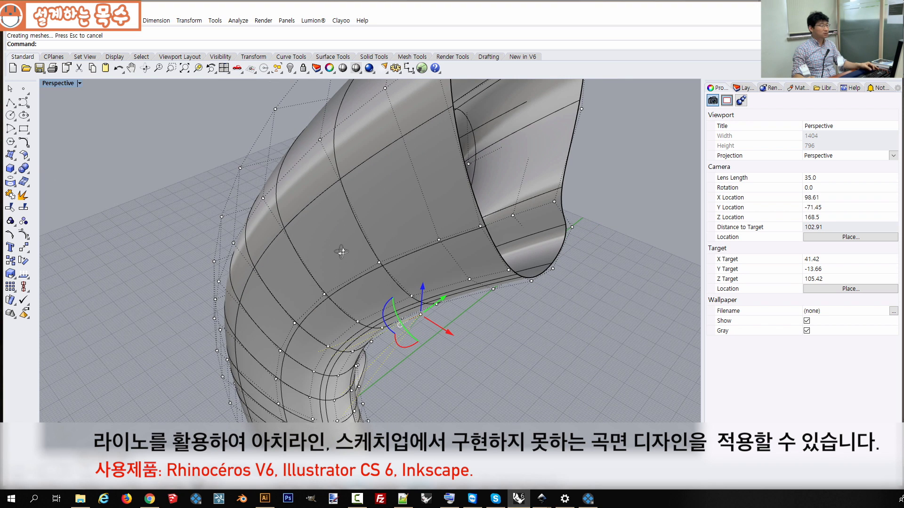
drag(379, 253, 360, 262)
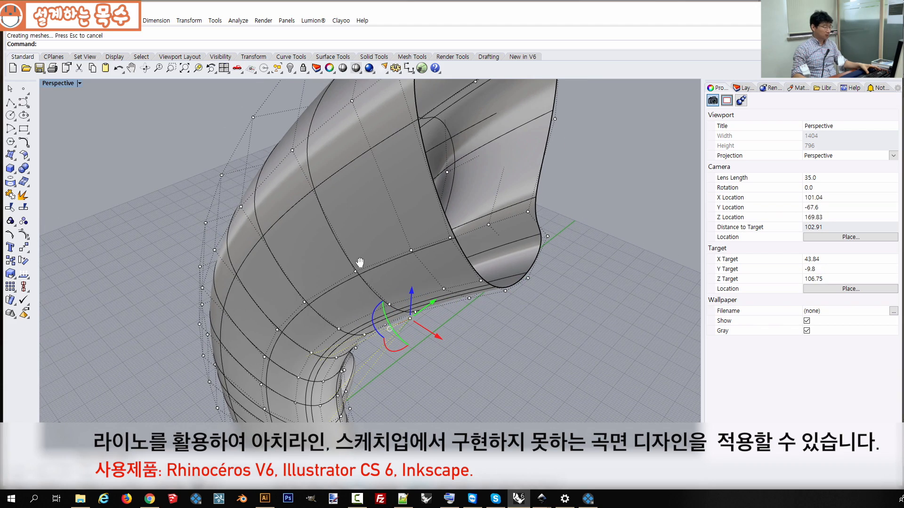